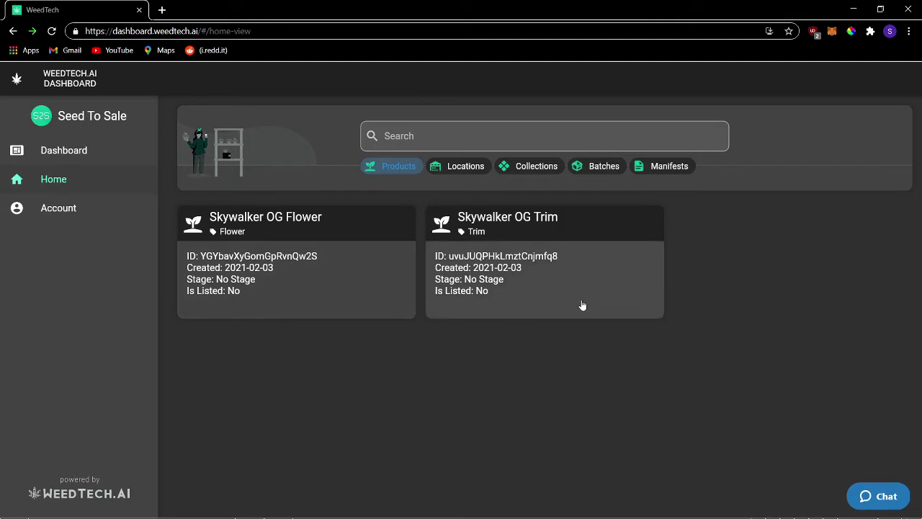
Open the Skywalker OG Harvest batch and start a sample taken from the Skywalker OG Flower product
{"action": "left_click", "coordinate": [593, 168]}
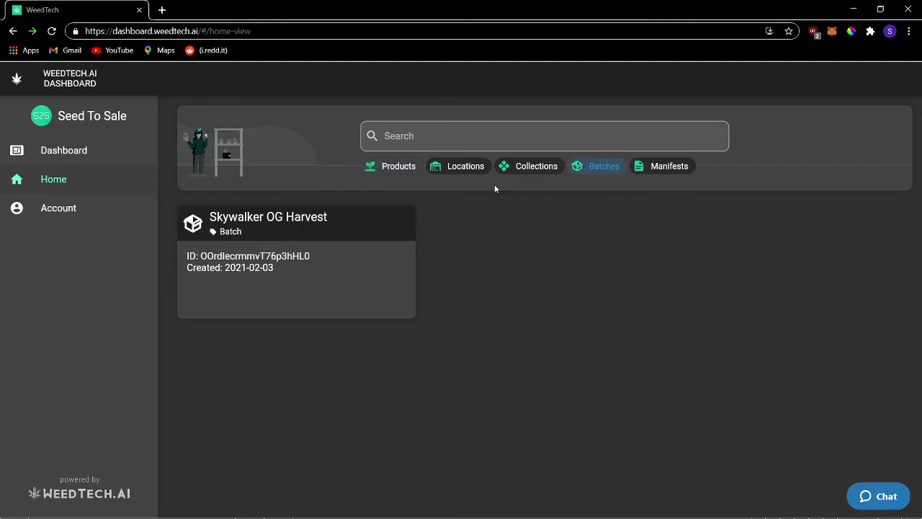
{"action": "left_click", "coordinate": [271, 277]}
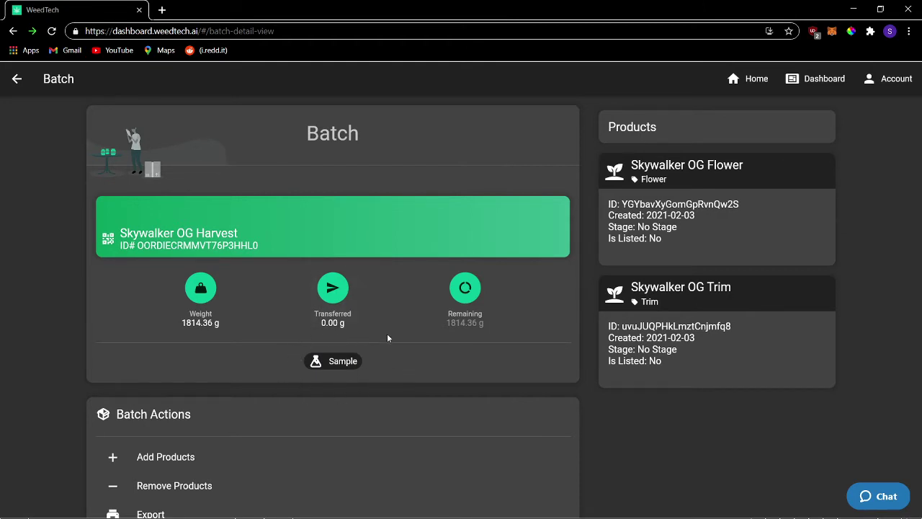
{"action": "left_click", "coordinate": [328, 367]}
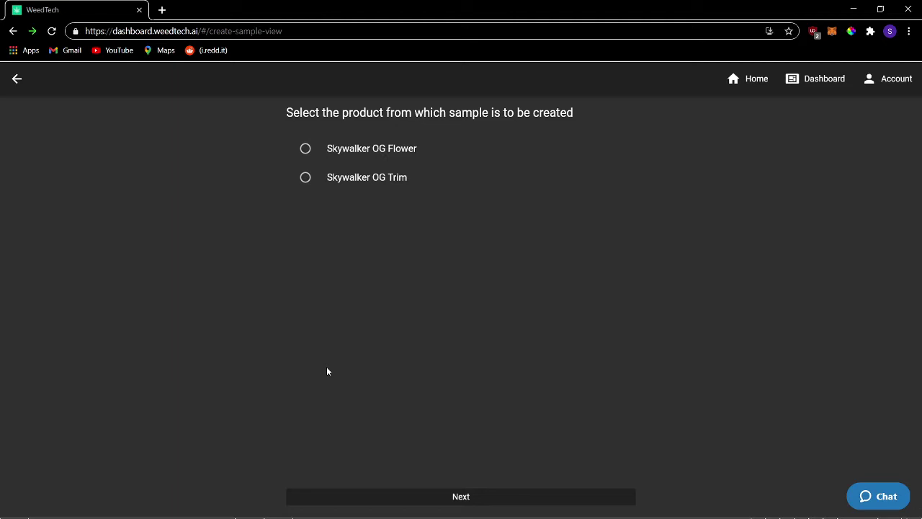
{"action": "left_click", "coordinate": [307, 159]}
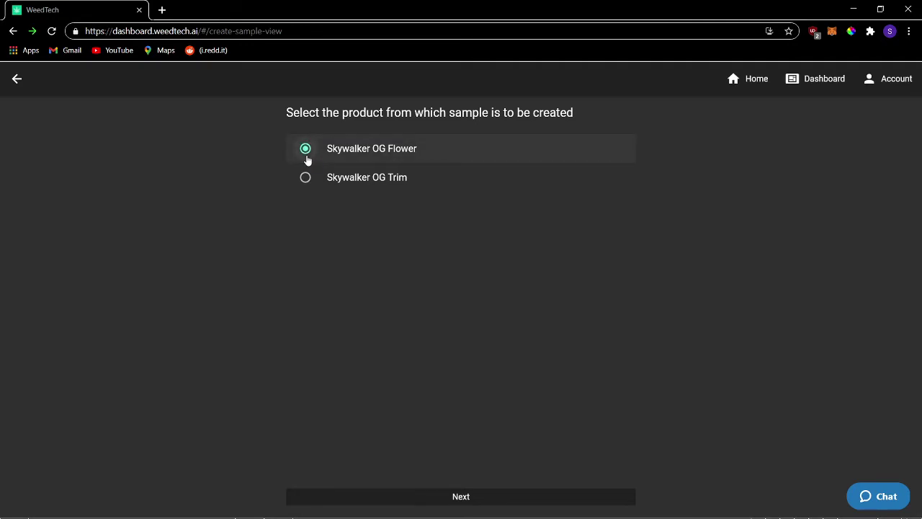
{"action": "left_click", "coordinate": [450, 495]}
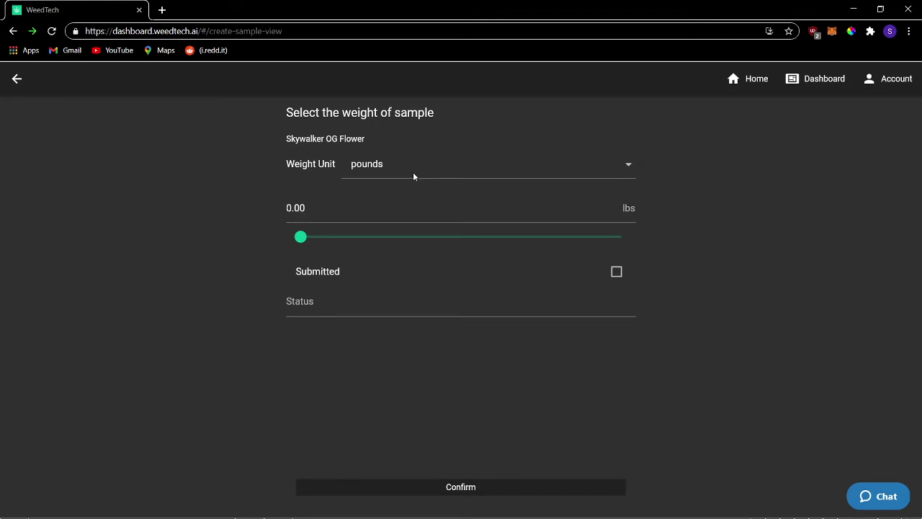
Set the sample's weight unit to grams and its weight to 12.00 g
{"action": "left_click", "coordinate": [466, 165]}
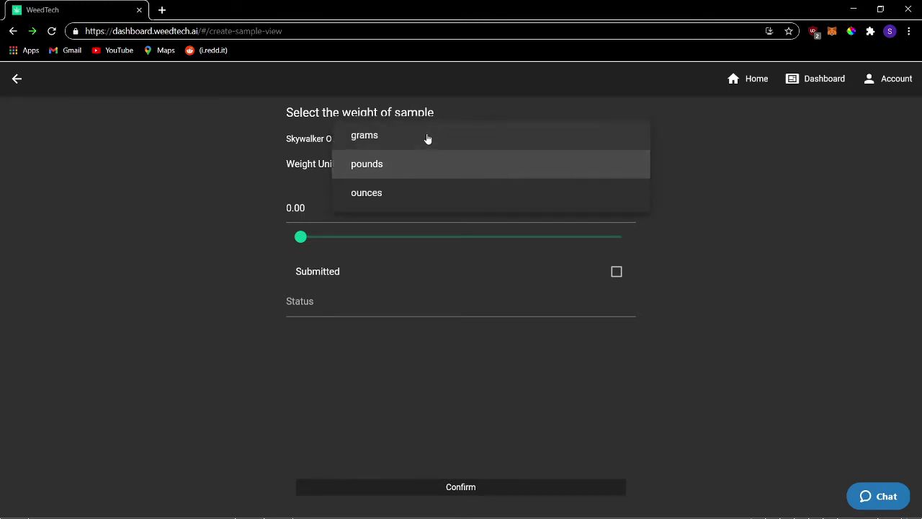
{"action": "left_click", "coordinate": [426, 139]}
{"action": "left_click", "coordinate": [325, 215]}
{"action": "key", "text": "BackSpace"}
{"action": "key", "text": "BackSpace"}
{"action": "key", "text": "BackSpace"}
{"action": "key", "text": "BackSpace"}
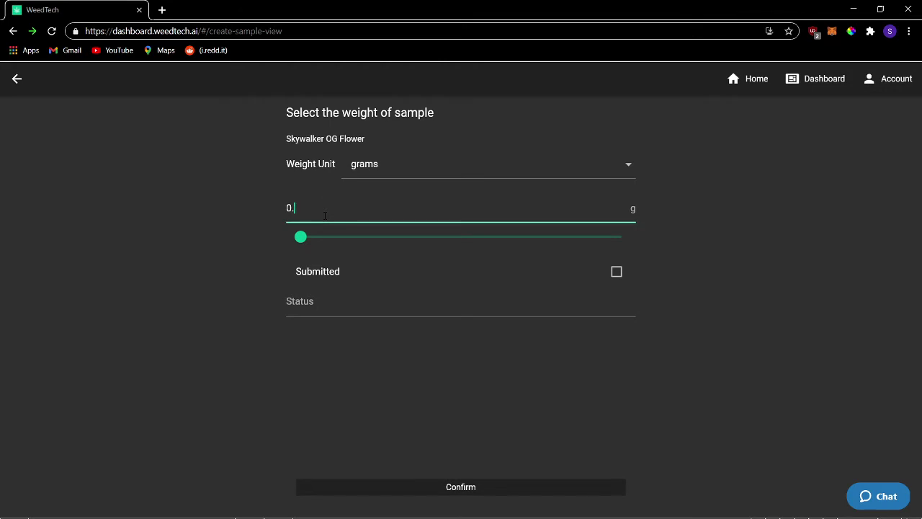
{"action": "type", "text": "12.00"}
Mark the sample as submitted, give it the status Pending and confirm its creation
{"action": "left_click", "coordinate": [615, 272]}
{"action": "left_click", "coordinate": [482, 310]}
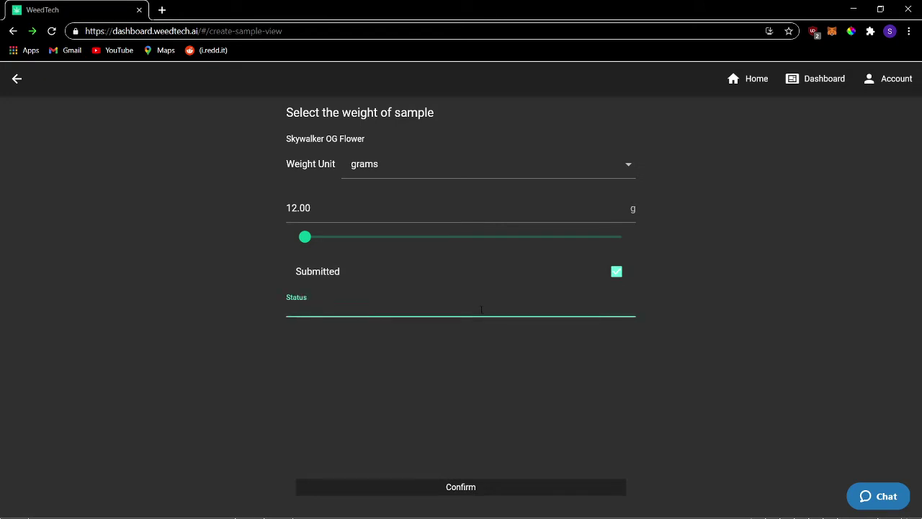
{"action": "type", "text": "Pending"}
{"action": "left_click", "coordinate": [479, 495]}
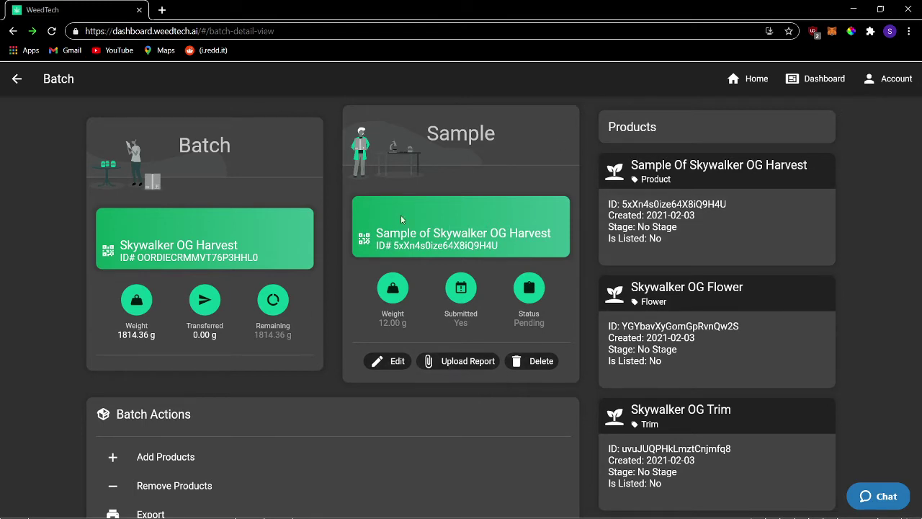
View the editing options of the Skywalker OG Harvest sample and leave without changing anything
{"action": "left_click", "coordinate": [393, 366]}
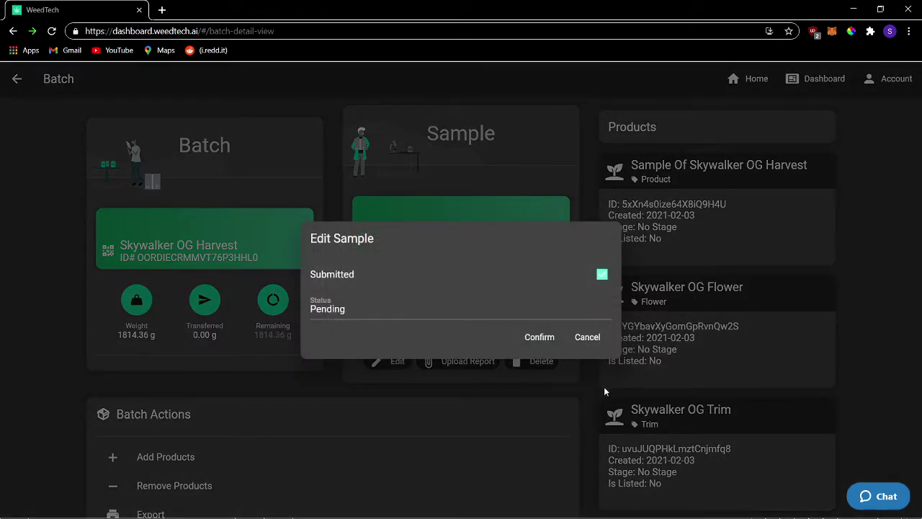
{"action": "left_click", "coordinate": [588, 338]}
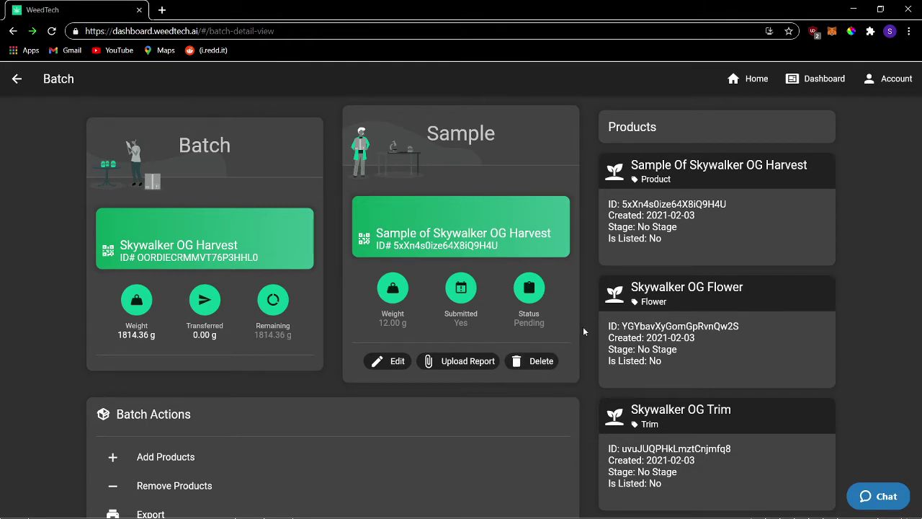
Generate a manifest from the batch, excluding Skywalker OG Flower and Skywalker OG Trim so only the harvest sample is included
{"action": "scroll", "coordinate": [583, 327], "scroll_direction": "down", "scroll_amount": 1}
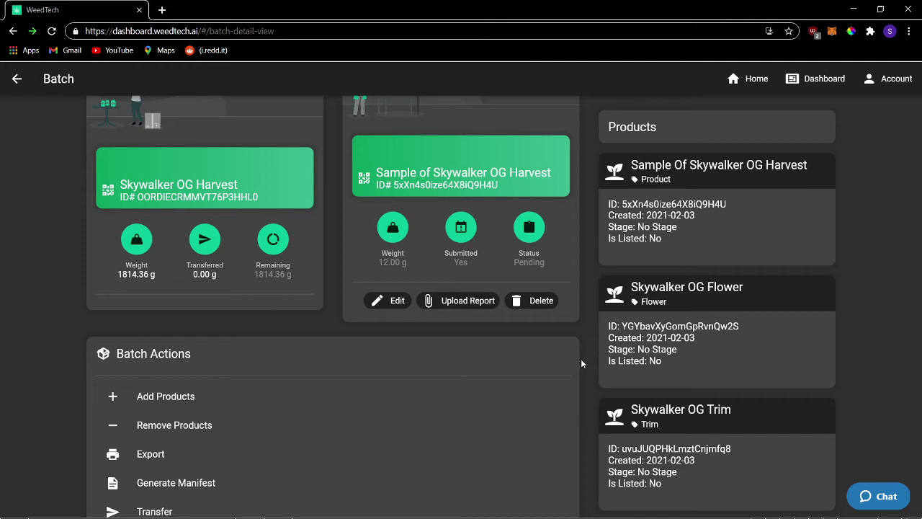
{"action": "scroll", "coordinate": [581, 359], "scroll_direction": "down", "scroll_amount": 1}
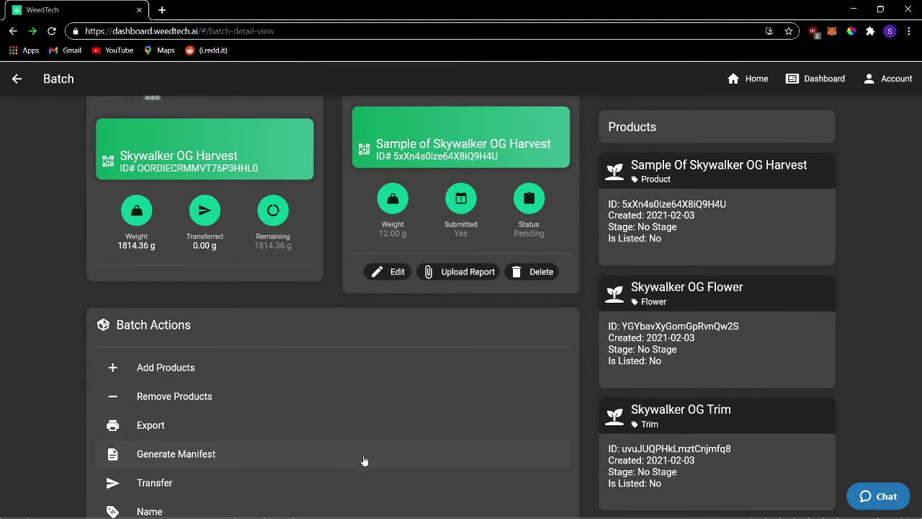
{"action": "scroll", "coordinate": [363, 460], "scroll_direction": "down", "scroll_amount": 3}
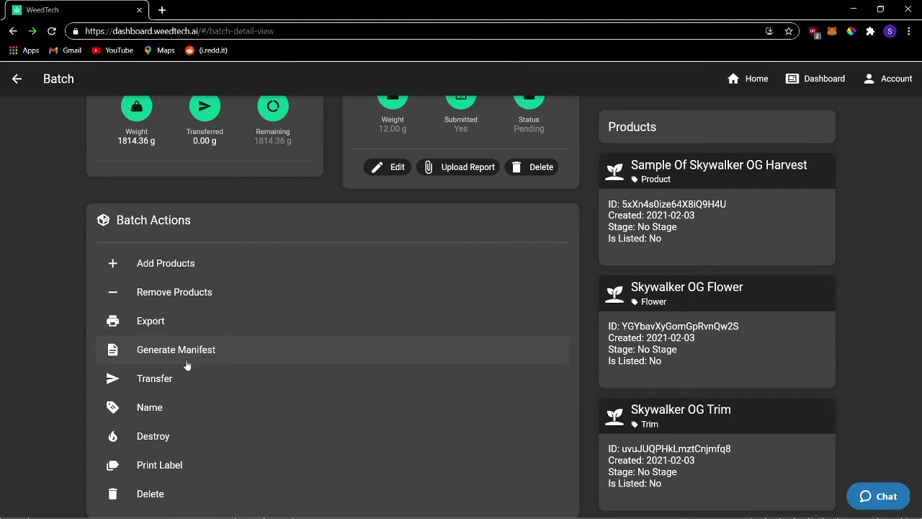
{"action": "left_click", "coordinate": [187, 364]}
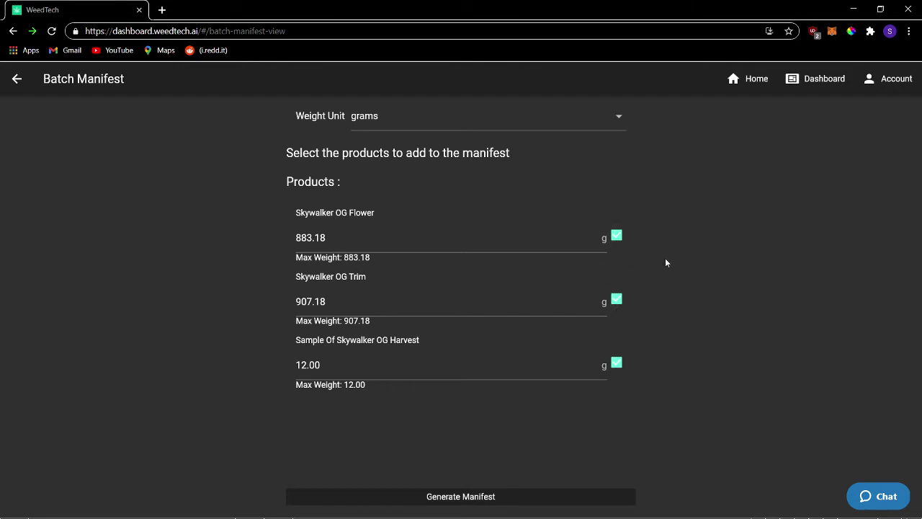
{"action": "left_click", "coordinate": [614, 237]}
{"action": "left_click", "coordinate": [616, 299]}
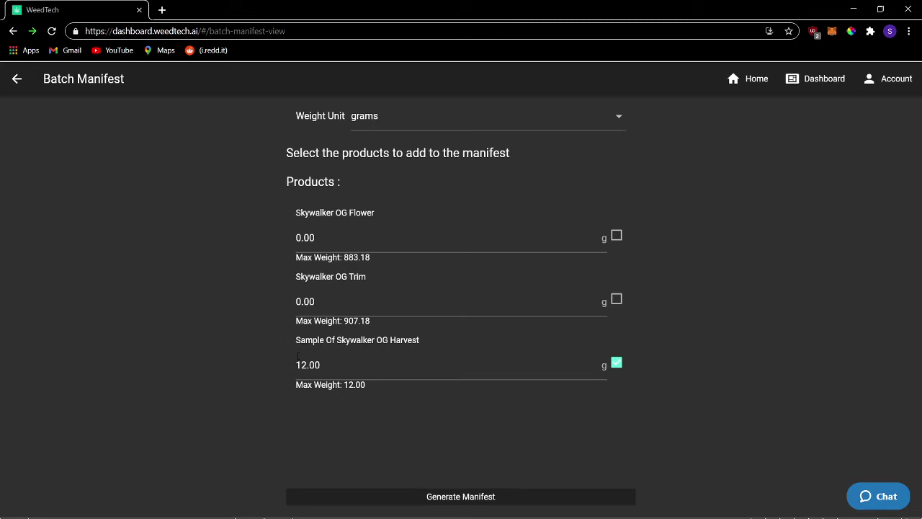
{"action": "left_click", "coordinate": [475, 499]}
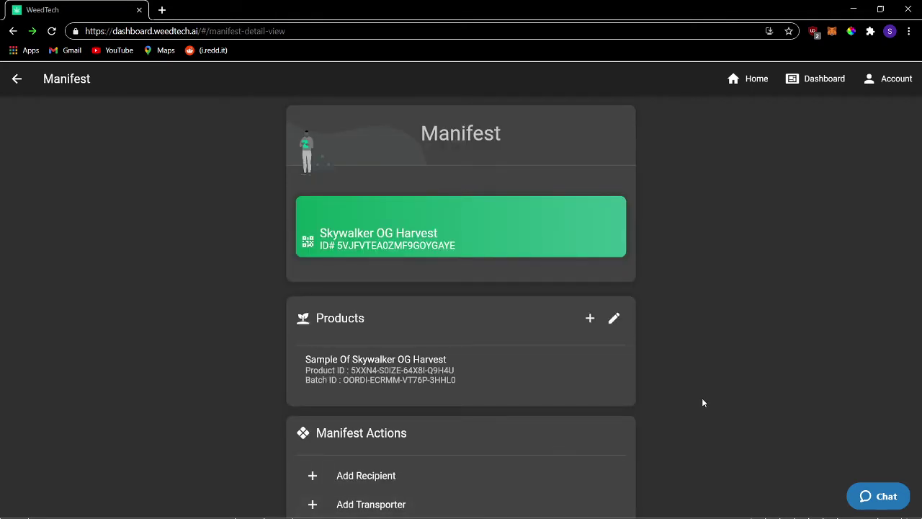
Look over the manifest's available actions, then reopen the Skywalker OG Harvest manifest from the home page's list of manifests
{"action": "scroll", "coordinate": [527, 370], "scroll_direction": "down", "scroll_amount": 2}
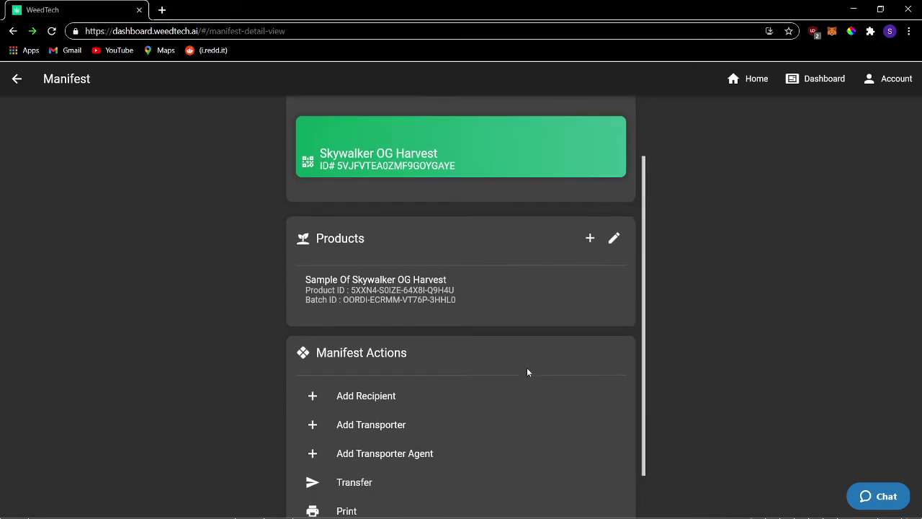
{"action": "scroll", "coordinate": [527, 373], "scroll_direction": "up", "scroll_amount": 2}
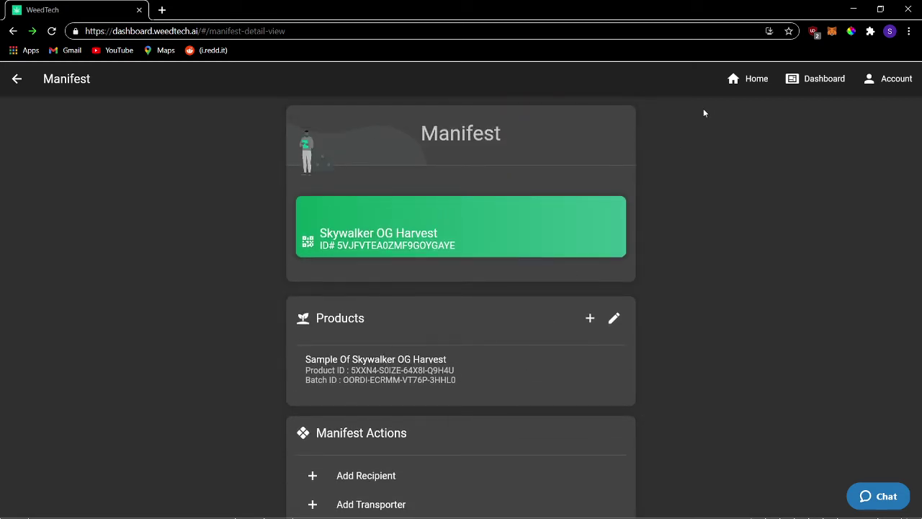
{"action": "left_click", "coordinate": [756, 83]}
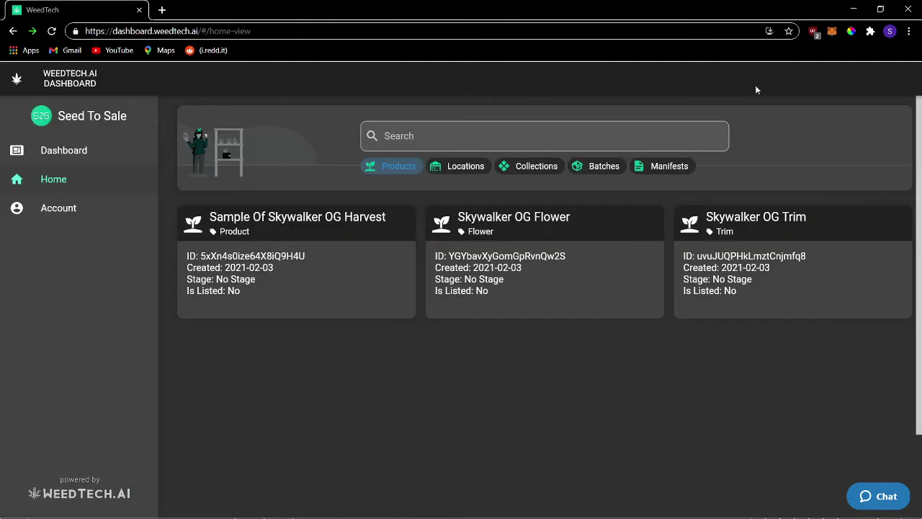
{"action": "left_click", "coordinate": [666, 169]}
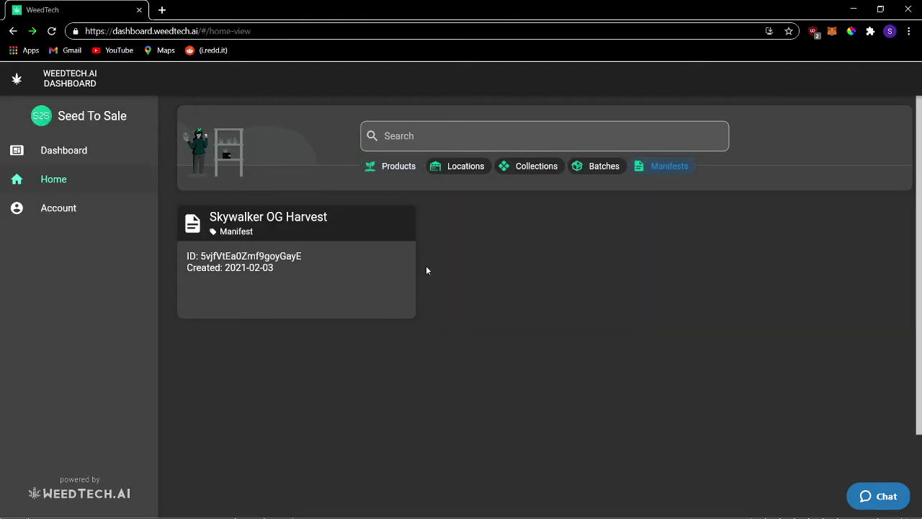
{"action": "left_click", "coordinate": [386, 288]}
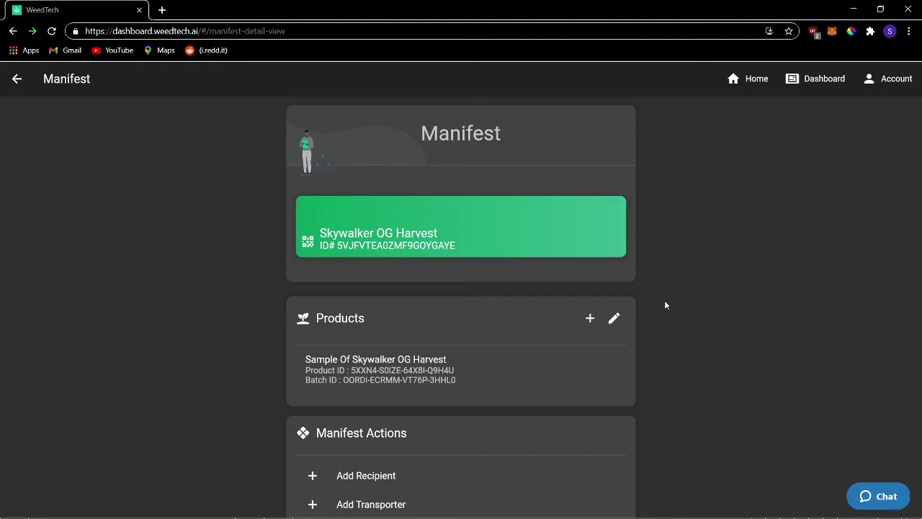
Print the Skywalker OG Harvest manifest to PDF and open the downloaded transport manifest file
{"action": "scroll", "coordinate": [544, 304], "scroll_direction": "down", "scroll_amount": 2}
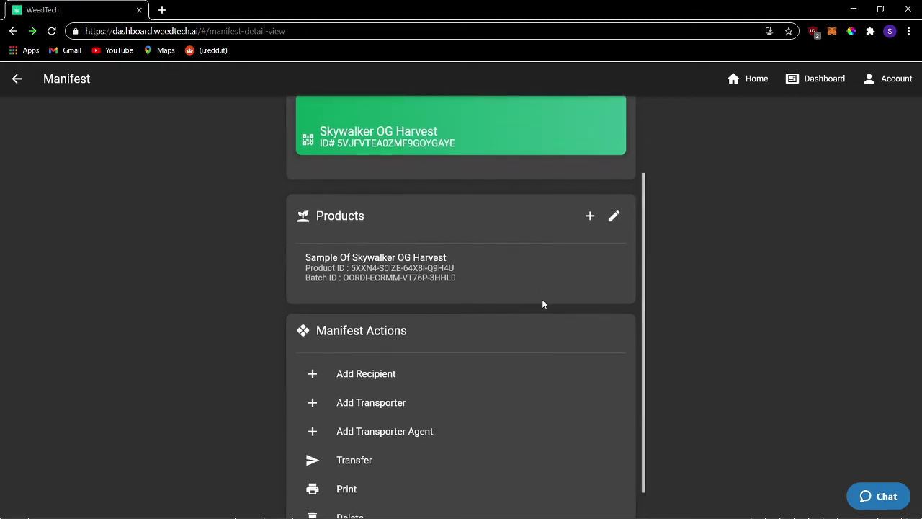
{"action": "left_click", "coordinate": [359, 453]}
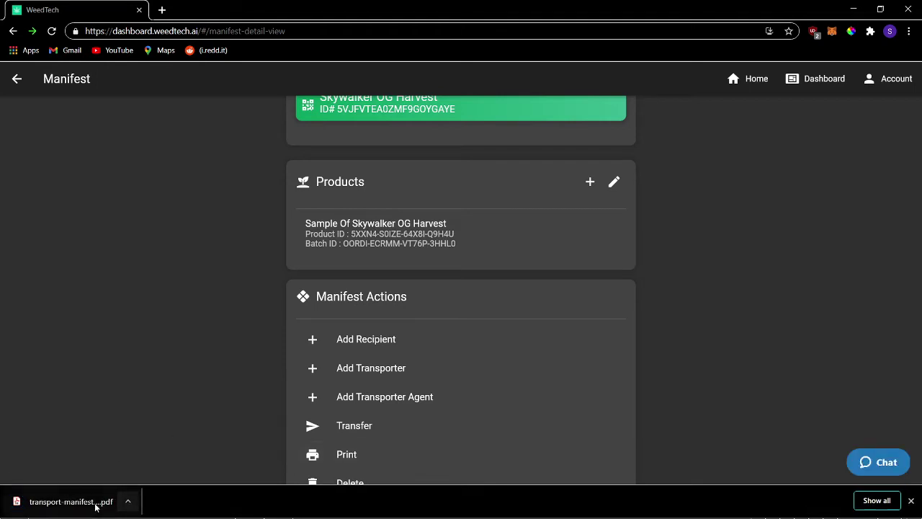
{"action": "left_click", "coordinate": [94, 502]}
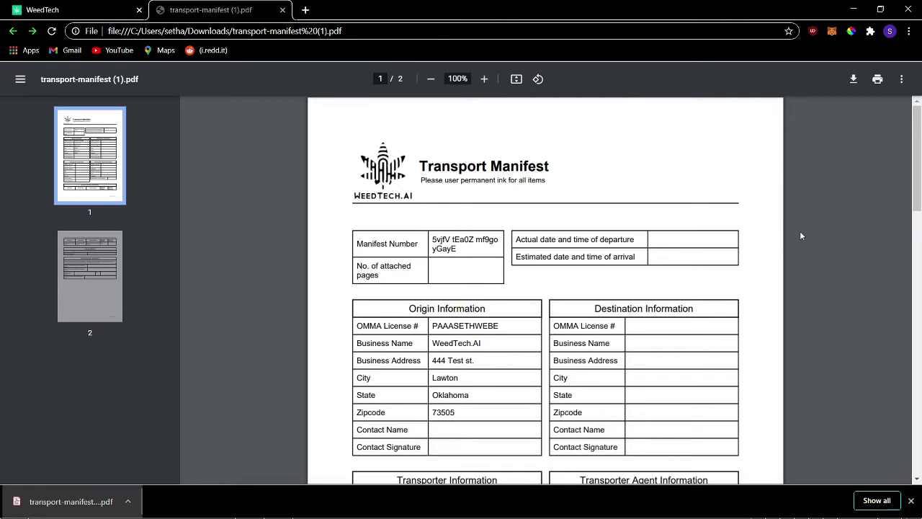
Review the origin, destination, transporter and product sections of the transport manifest PDF, and close the document
{"action": "scroll", "coordinate": [799, 231], "scroll_direction": "down", "scroll_amount": 1}
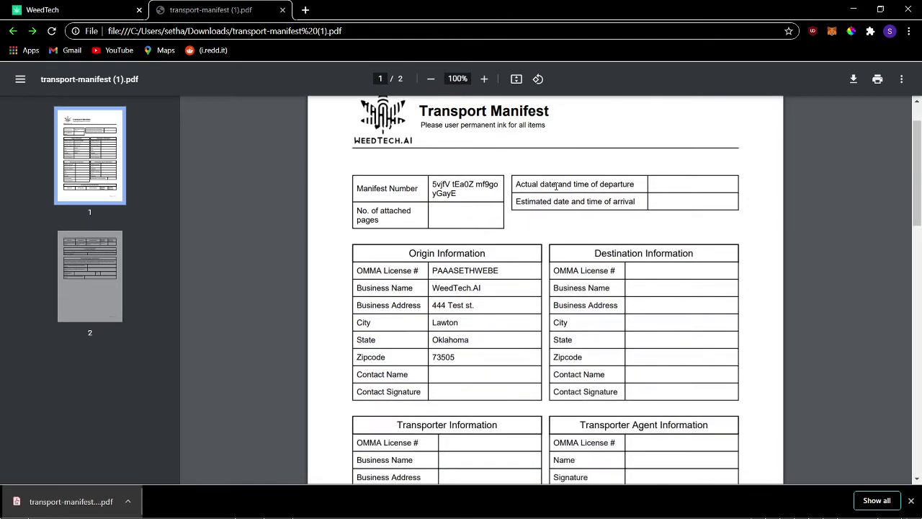
{"action": "scroll", "coordinate": [786, 243], "scroll_direction": "down", "scroll_amount": 1}
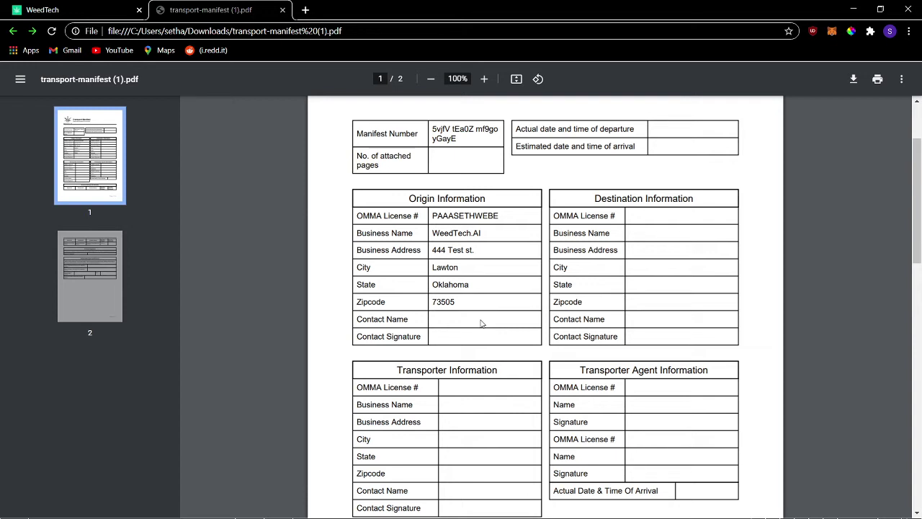
{"action": "scroll", "coordinate": [481, 323], "scroll_direction": "down", "scroll_amount": 3}
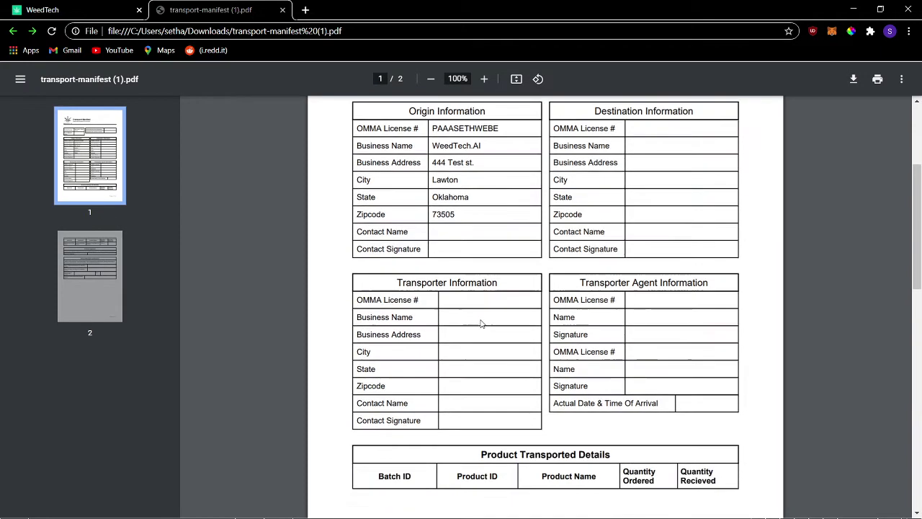
{"action": "scroll", "coordinate": [479, 324], "scroll_direction": "up", "scroll_amount": 1}
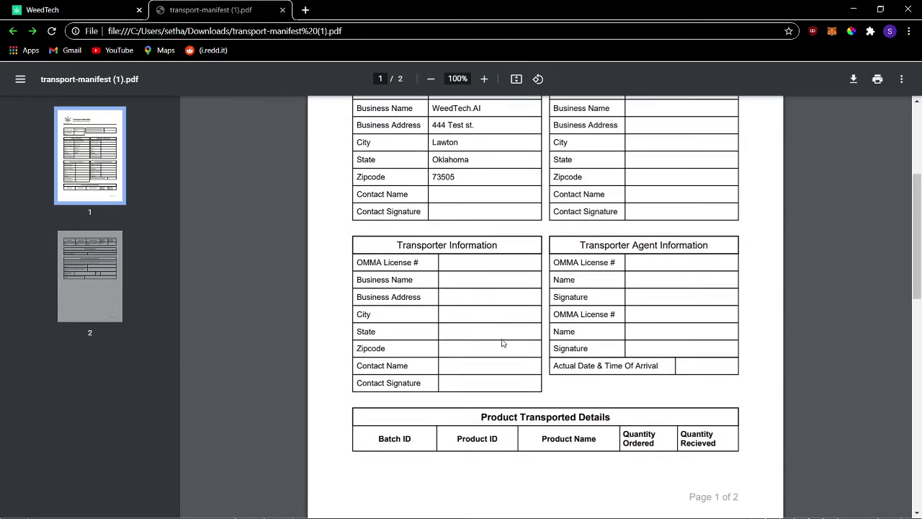
{"action": "scroll", "coordinate": [503, 343], "scroll_direction": "up", "scroll_amount": 1}
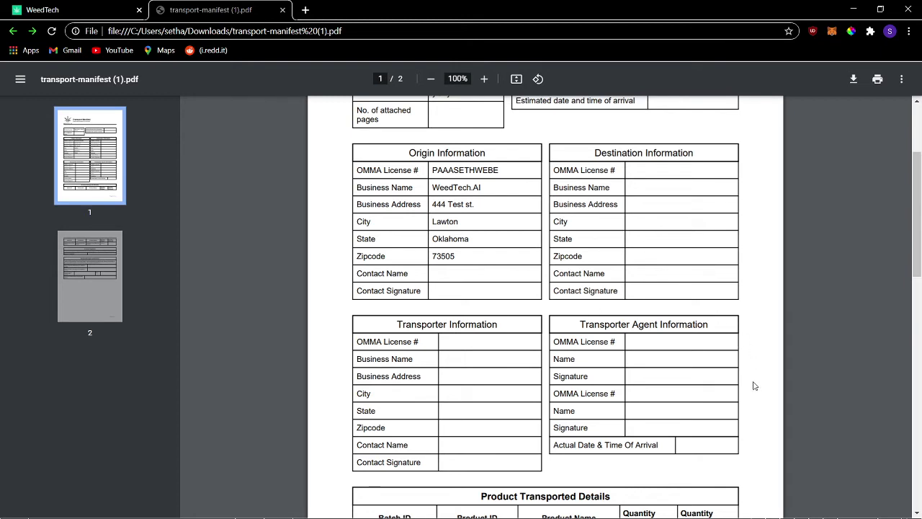
{"action": "scroll", "coordinate": [753, 382], "scroll_direction": "up", "scroll_amount": 1}
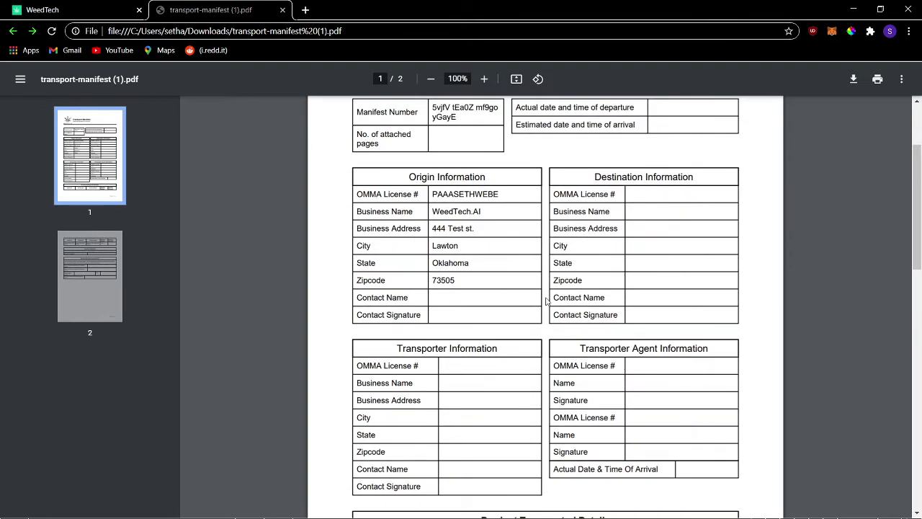
{"action": "left_click", "coordinate": [282, 10]}
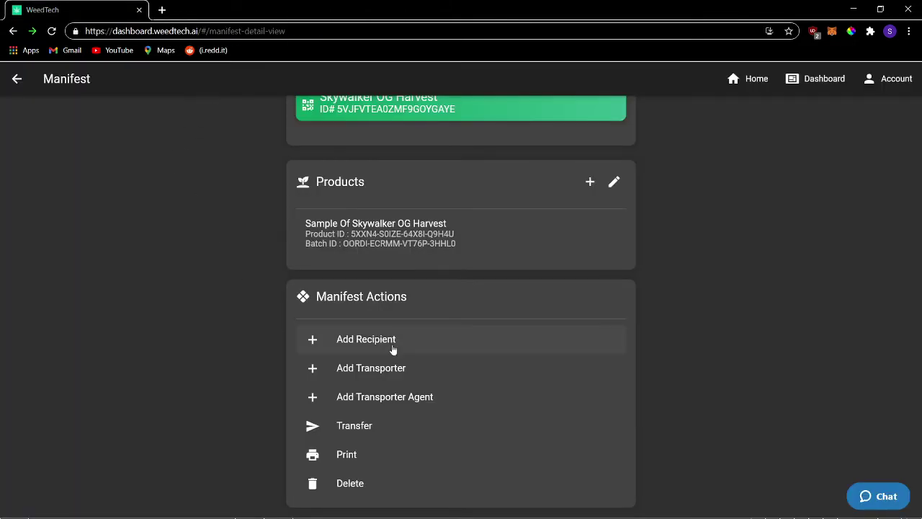
Add a recipient to the manifest, entering the recipient's name, license number and street address
{"action": "left_click", "coordinate": [362, 339]}
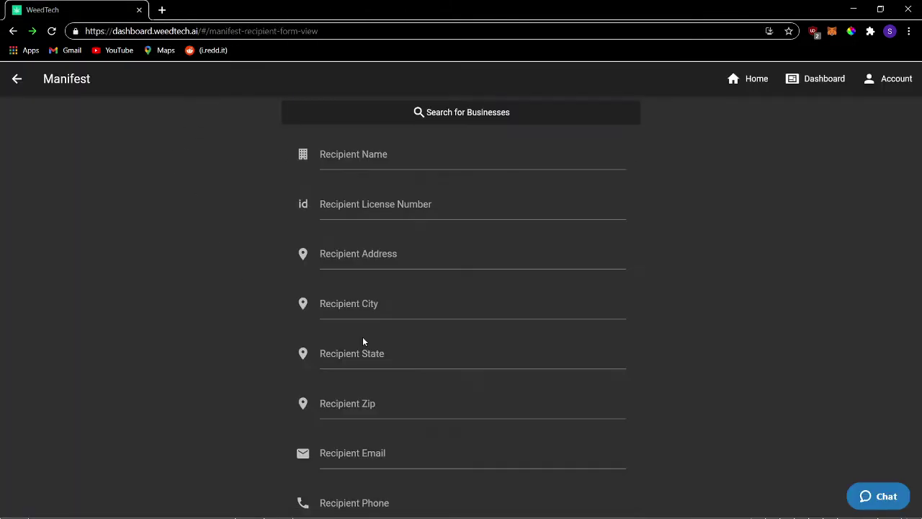
{"action": "left_click", "coordinate": [370, 168]}
{"action": "type", "text": "ouyhvvsodihvb"}
{"action": "key", "text": "Tab"}
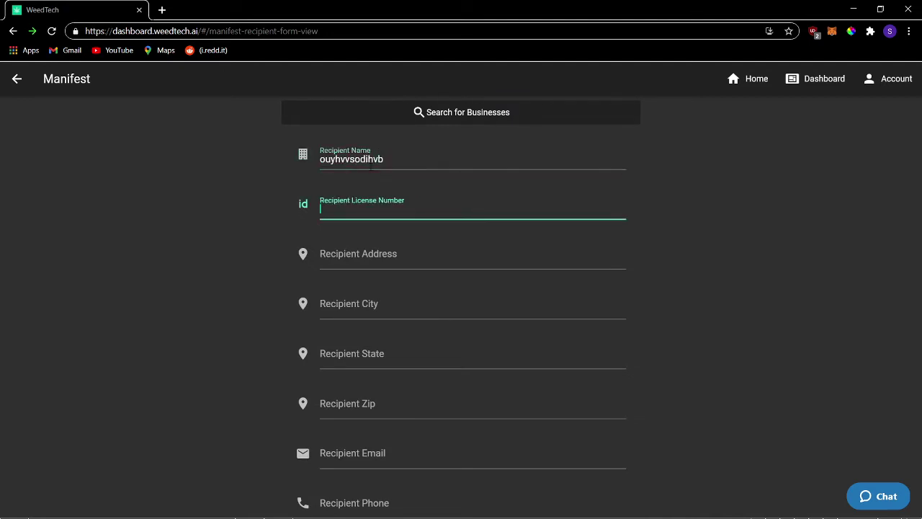
{"action": "type", "text": "piasbvpiabv"}
{"action": "key", "text": "Tab"}
{"action": "type", "text": "asjkdbvkb"}
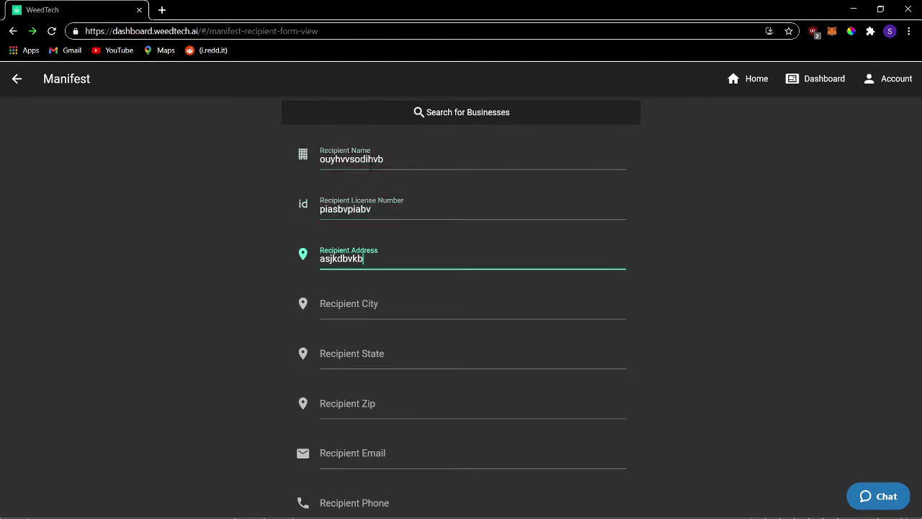
Fill in the recipient's city, state and zip code
{"action": "key", "text": "Tab"}
{"action": "type", "text": "q34twr"}
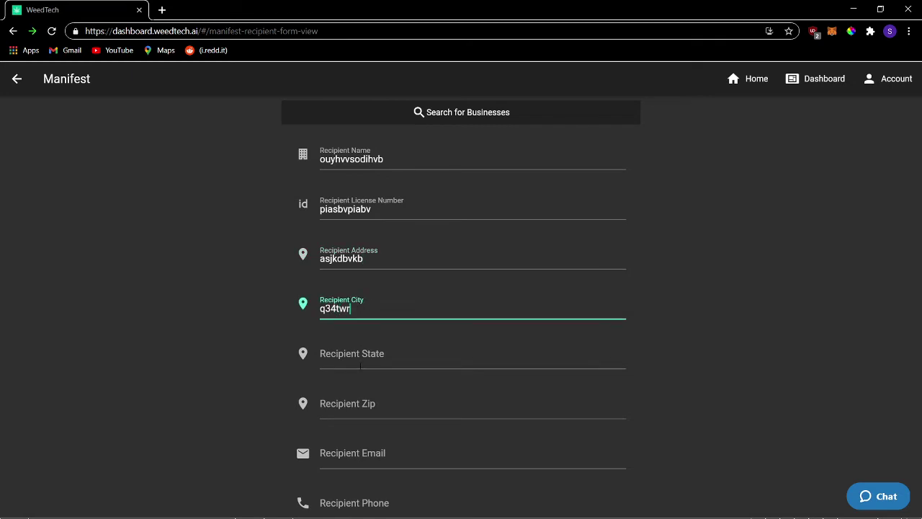
{"action": "type", "text": "23r"}
{"action": "key", "text": "Tab"}
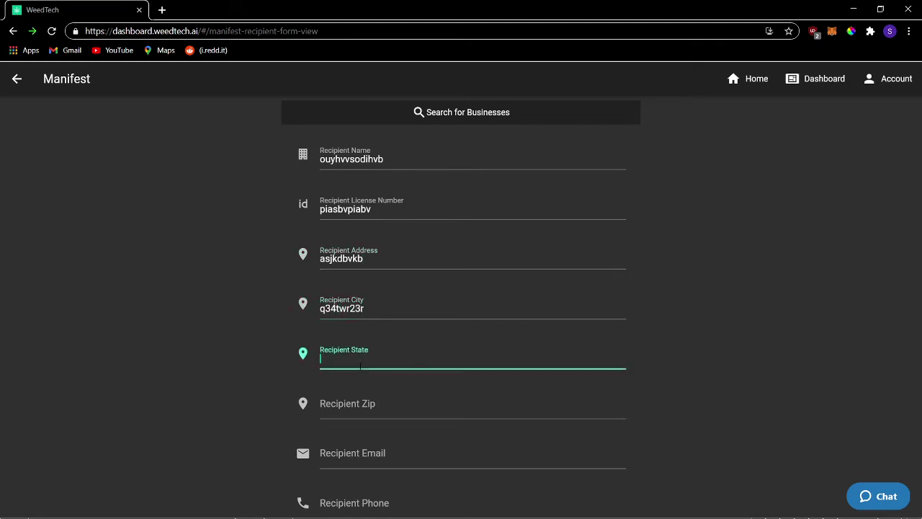
{"action": "type", "text": "qegr"}
{"action": "left_click", "coordinate": [350, 415]}
{"action": "type", "text": "qegr"}
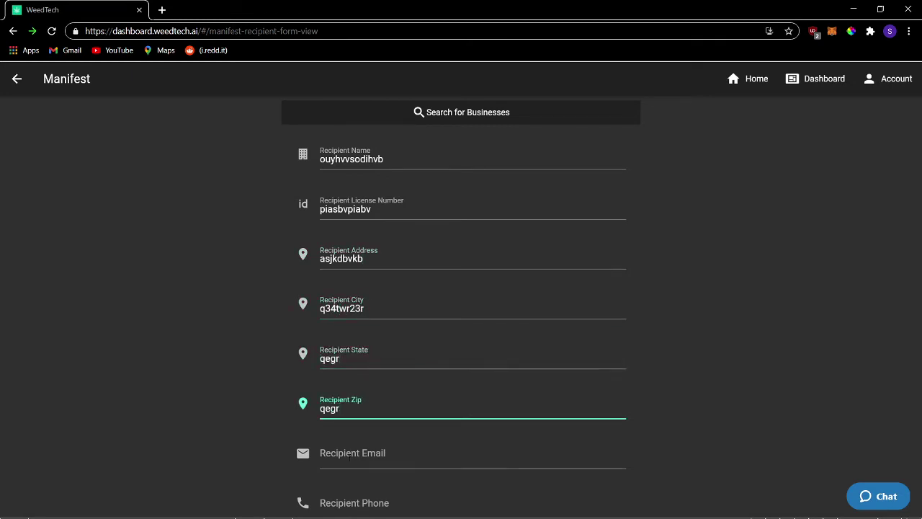
Enter the recipient's email and phone number, and submit the recipient form
{"action": "left_click", "coordinate": [350, 458]}
{"action": "type", "text": "qerg"}
{"action": "scroll", "coordinate": [446, 384], "scroll_direction": "down", "scroll_amount": 1}
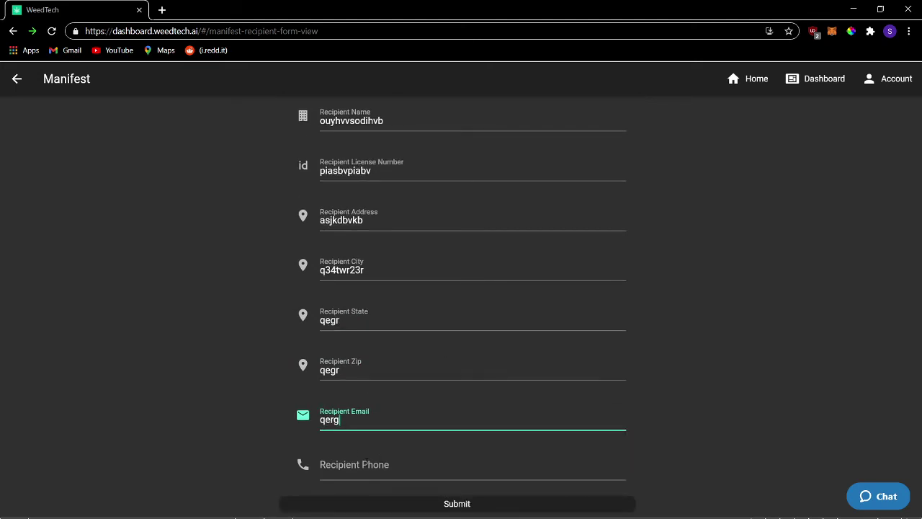
{"action": "key", "text": "Tab"}
{"action": "type", "text": "pasifvh"}
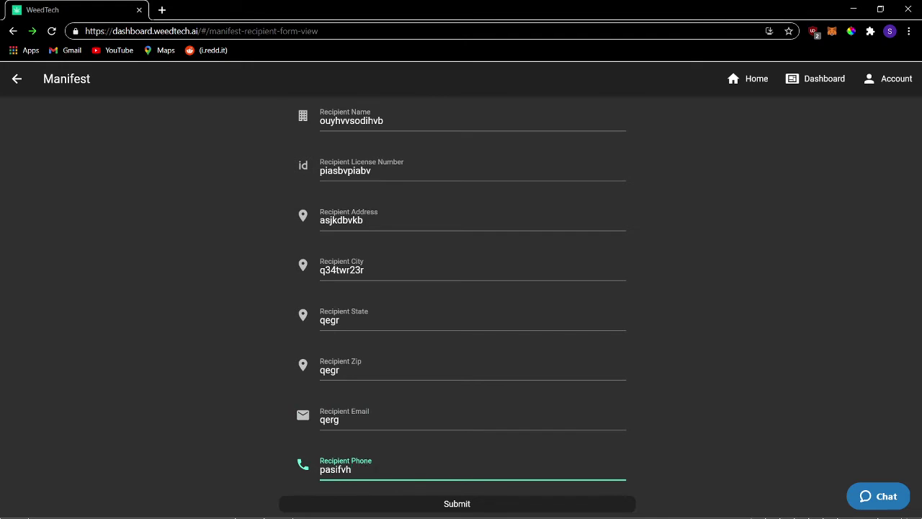
{"action": "left_click", "coordinate": [442, 508]}
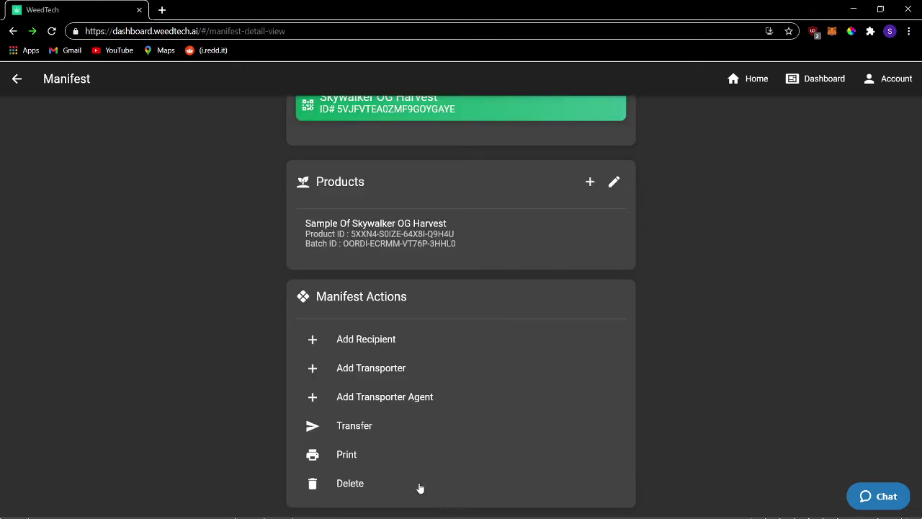
Print the manifest to PDF again, check the destination and product sections in the downloaded file, and close it
{"action": "left_click", "coordinate": [367, 454]}
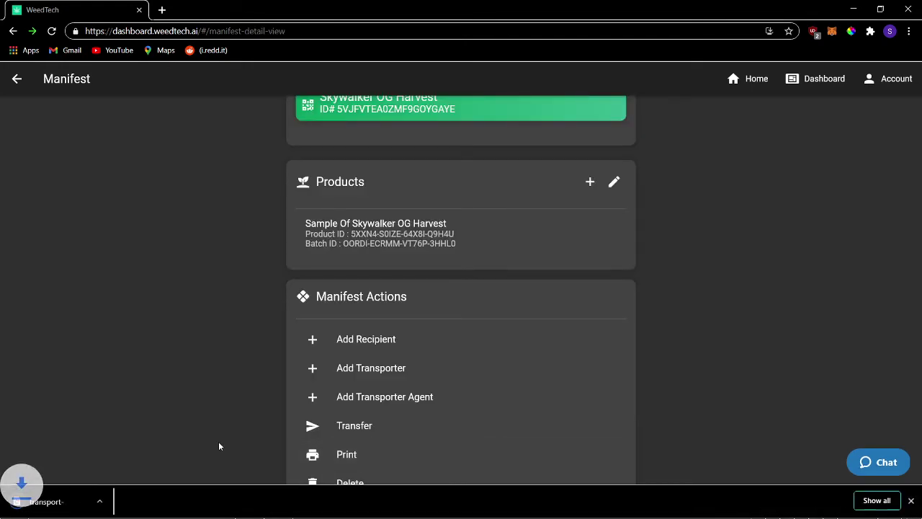
{"action": "left_click", "coordinate": [72, 502]}
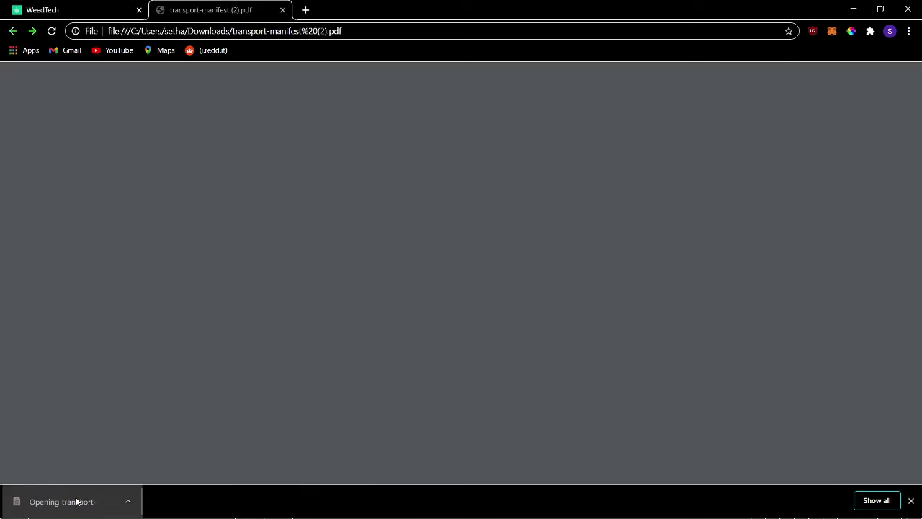
{"action": "scroll", "coordinate": [504, 342], "scroll_direction": "down", "scroll_amount": 3}
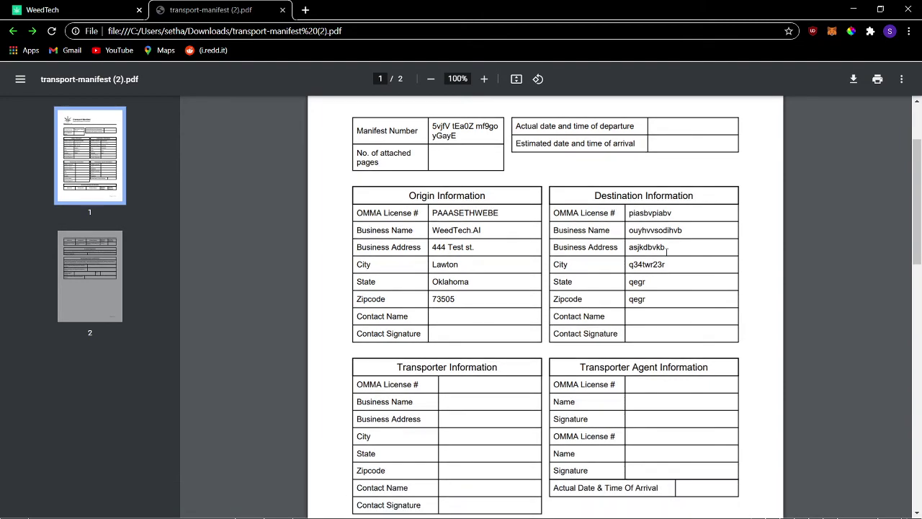
{"action": "scroll", "coordinate": [704, 296], "scroll_direction": "down", "scroll_amount": 7}
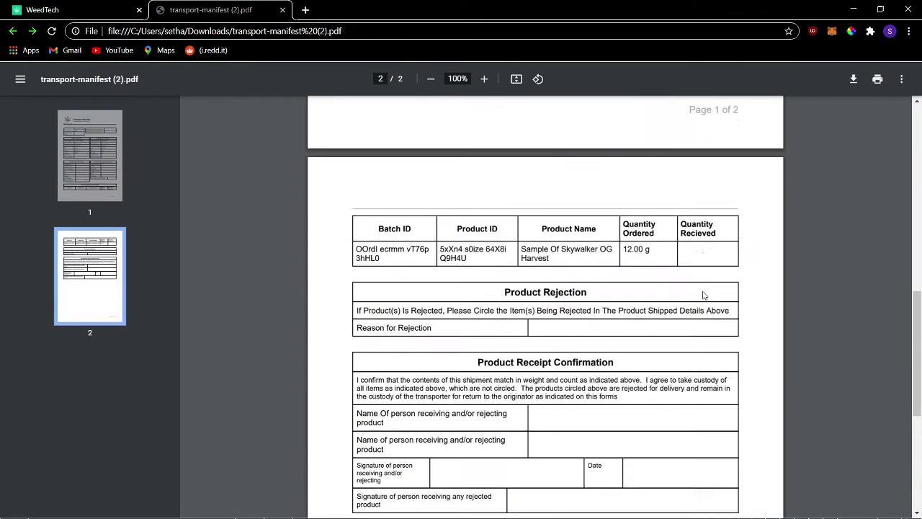
{"action": "scroll", "coordinate": [704, 295], "scroll_direction": "up", "scroll_amount": 7}
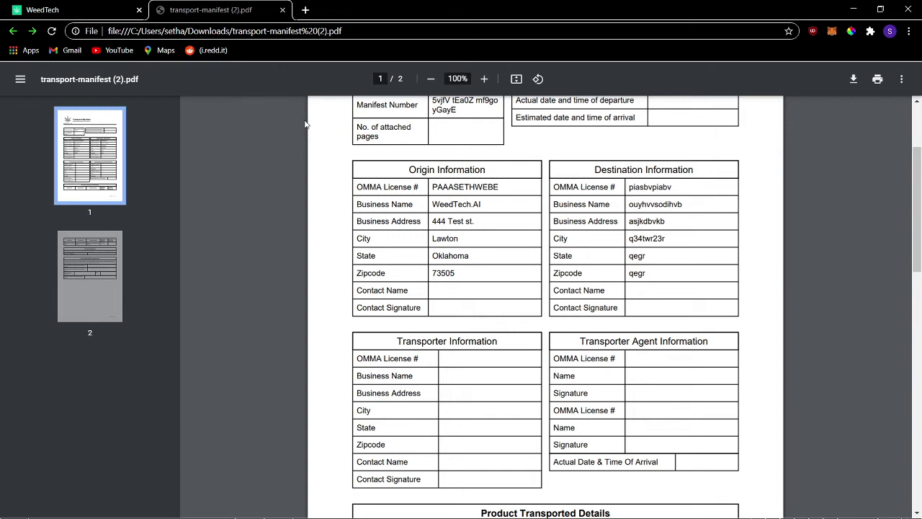
{"action": "left_click", "coordinate": [282, 10]}
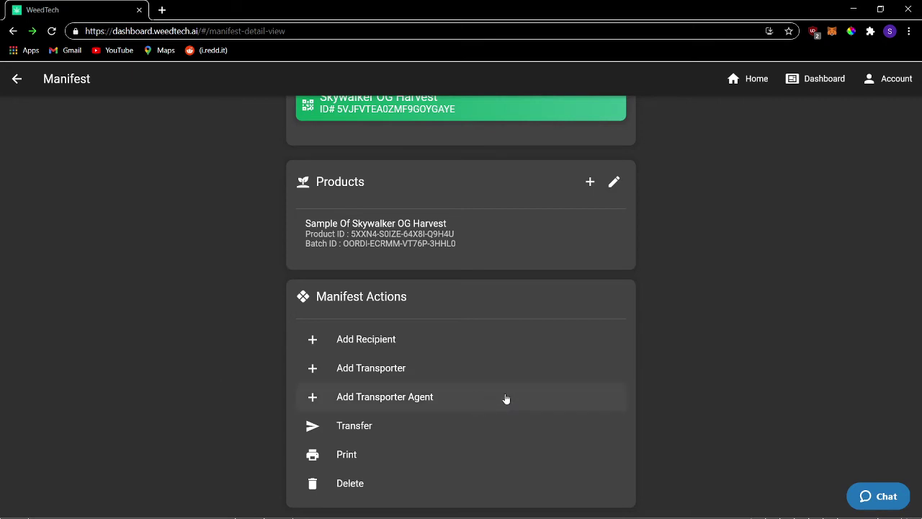
Transfer the Sample of Skywalker OG Harvest to the recipient's OMMA ID, accepting an ID that is not registered in the system
{"action": "left_click", "coordinate": [382, 435]}
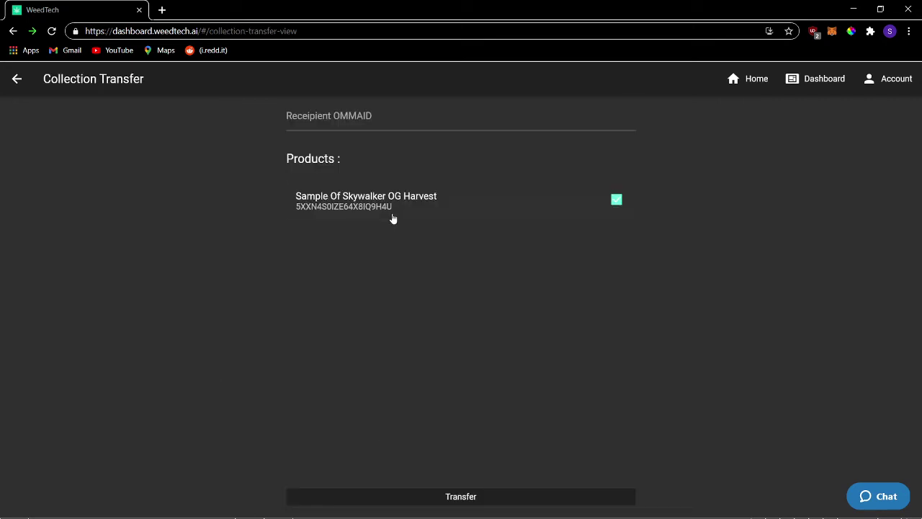
{"action": "left_click", "coordinate": [359, 121]}
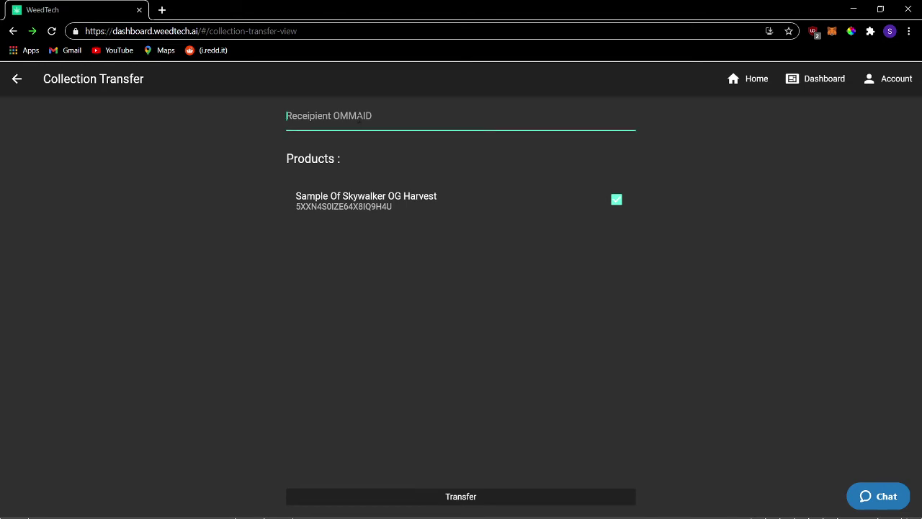
{"action": "type", "text": "GAAAWEED1234"}
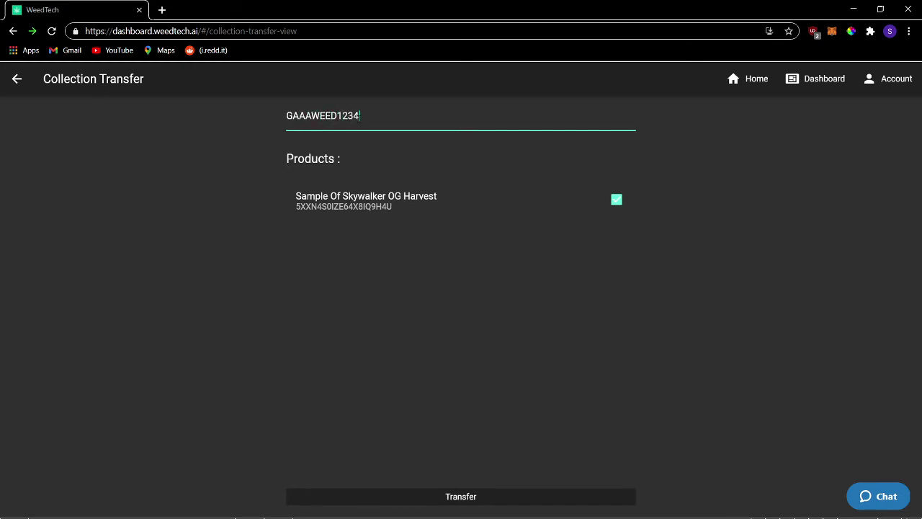
{"action": "left_click", "coordinate": [459, 496]}
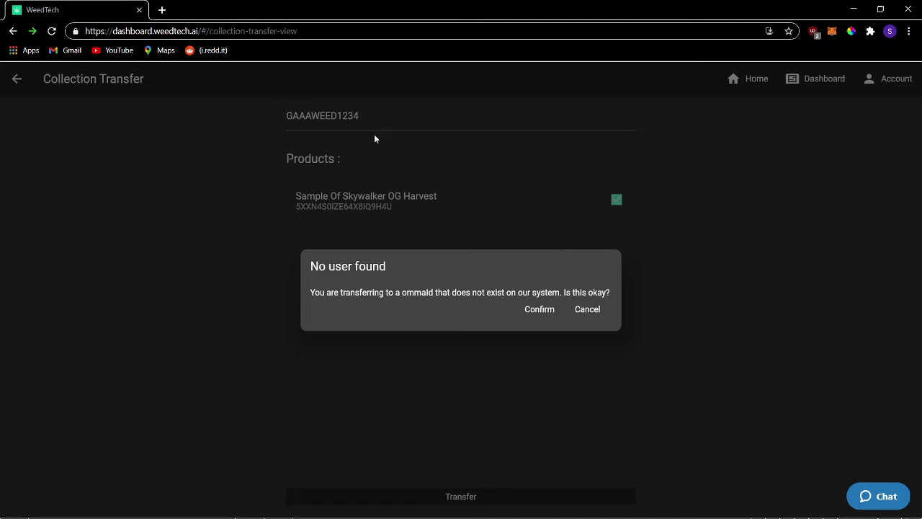
{"action": "left_click", "coordinate": [539, 309]}
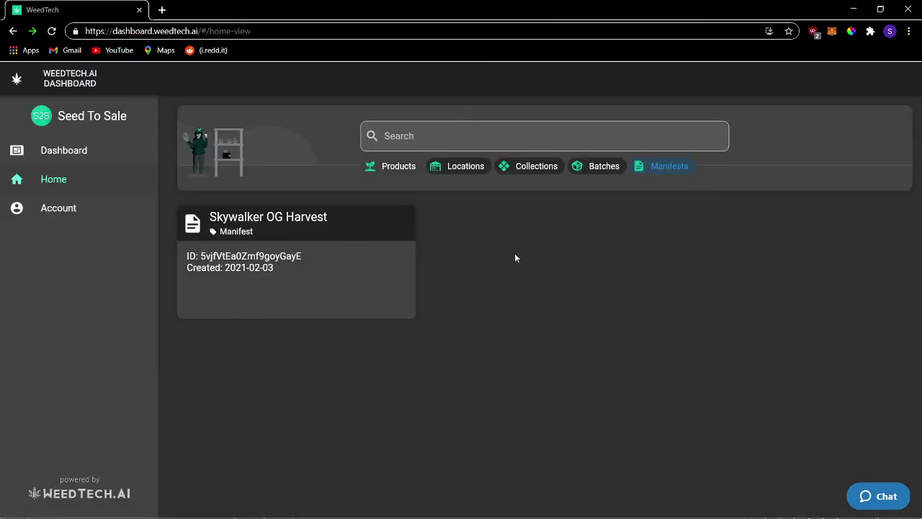
Check the product list on the home page, and open the Skywalker OG Harvest batch from the batch list
{"action": "left_click", "coordinate": [394, 169]}
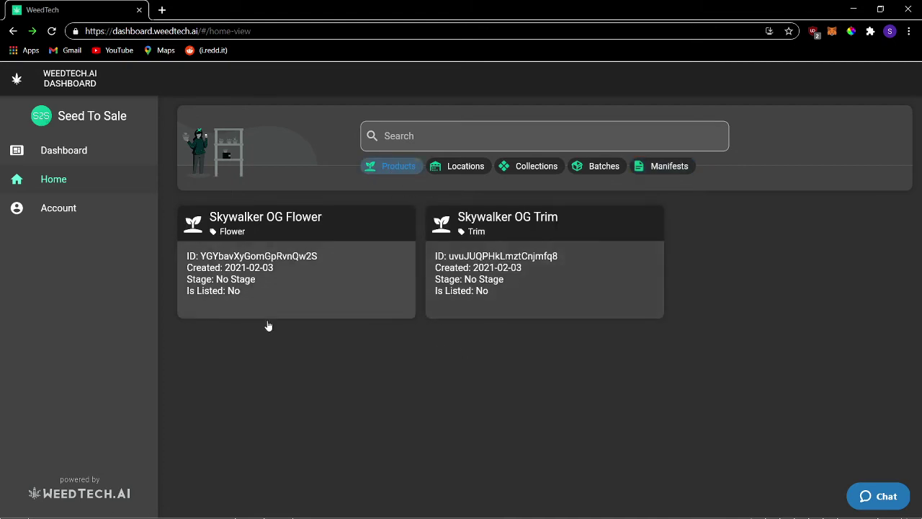
{"action": "left_click", "coordinate": [601, 173]}
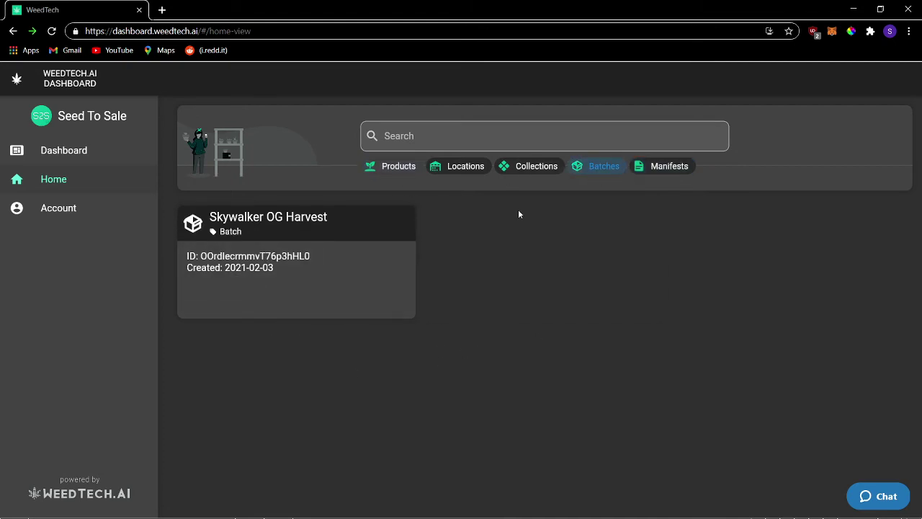
{"action": "left_click", "coordinate": [335, 283]}
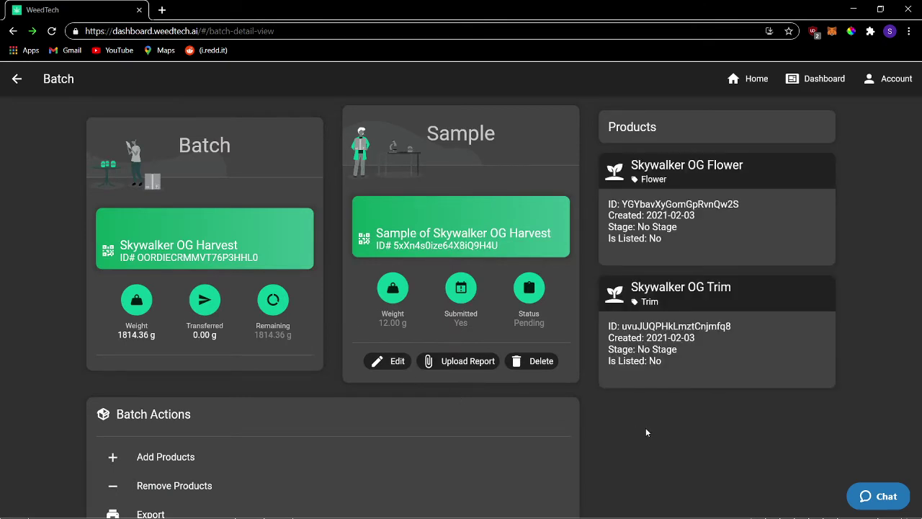
Set the Skywalker OG Harvest batch's transferred weight to 12 g
{"action": "left_click", "coordinate": [200, 308]}
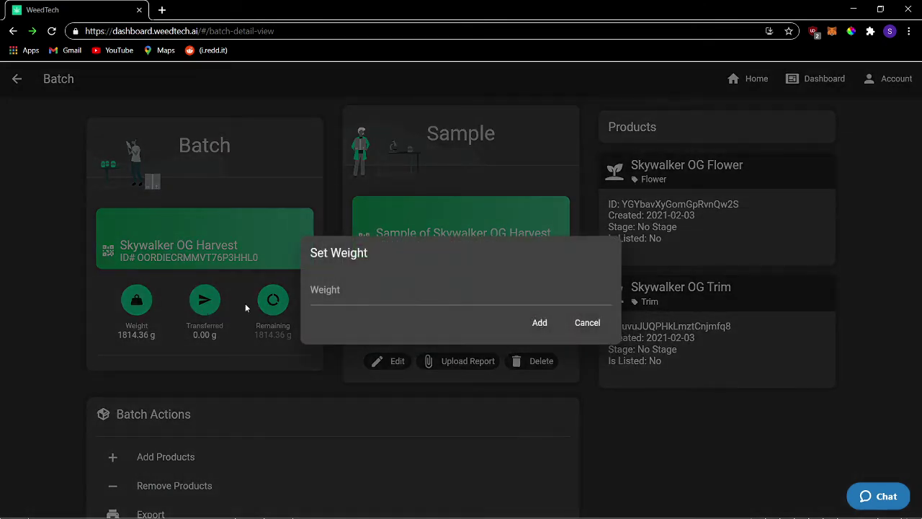
{"action": "left_click", "coordinate": [375, 293]}
{"action": "type", "text": "12"}
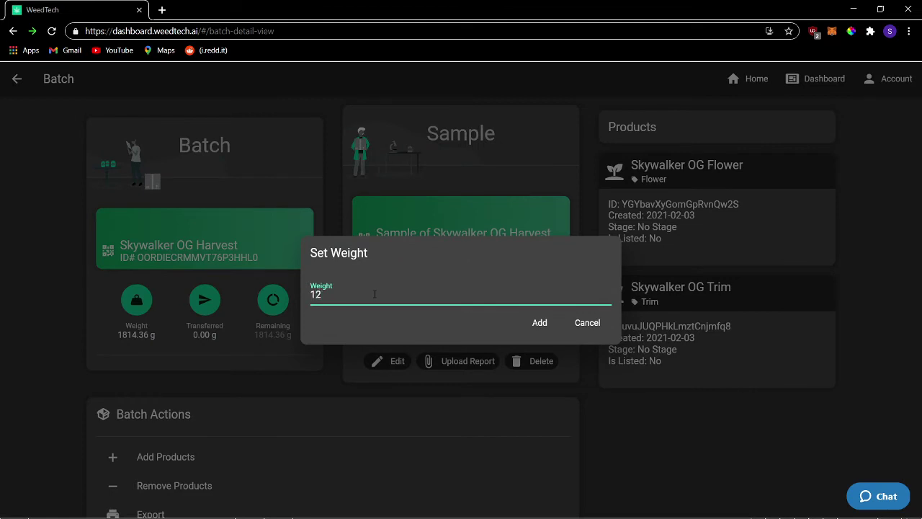
{"action": "left_click", "coordinate": [530, 323]}
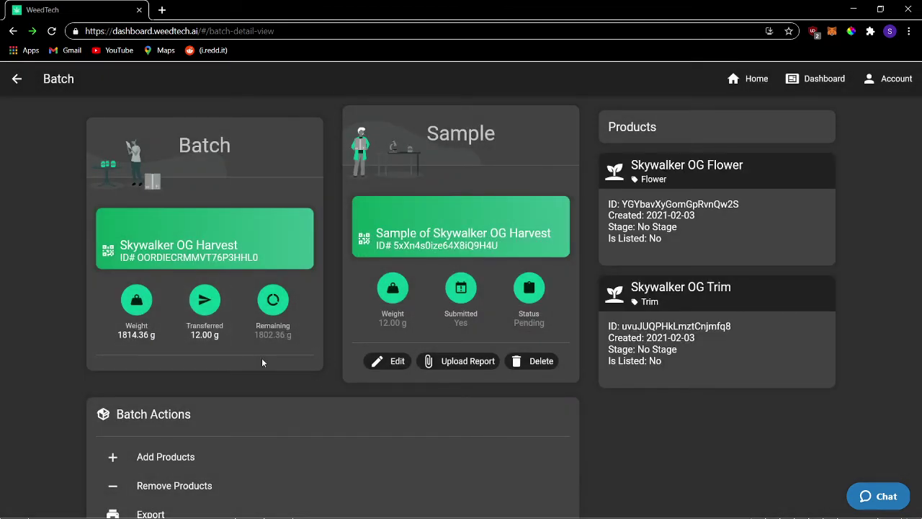
Start a new manifest from the batch, keeping Skywalker OG Flower selected and excluding Skywalker OG Trim
{"action": "scroll", "coordinate": [322, 333], "scroll_direction": "down", "scroll_amount": 1}
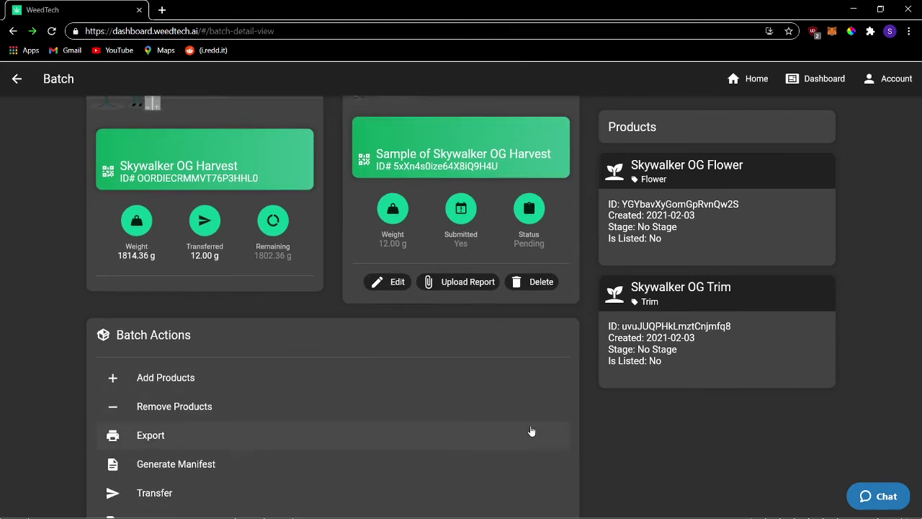
{"action": "scroll", "coordinate": [531, 431], "scroll_direction": "down", "scroll_amount": 1}
{"action": "scroll", "coordinate": [530, 432], "scroll_direction": "down", "scroll_amount": 1}
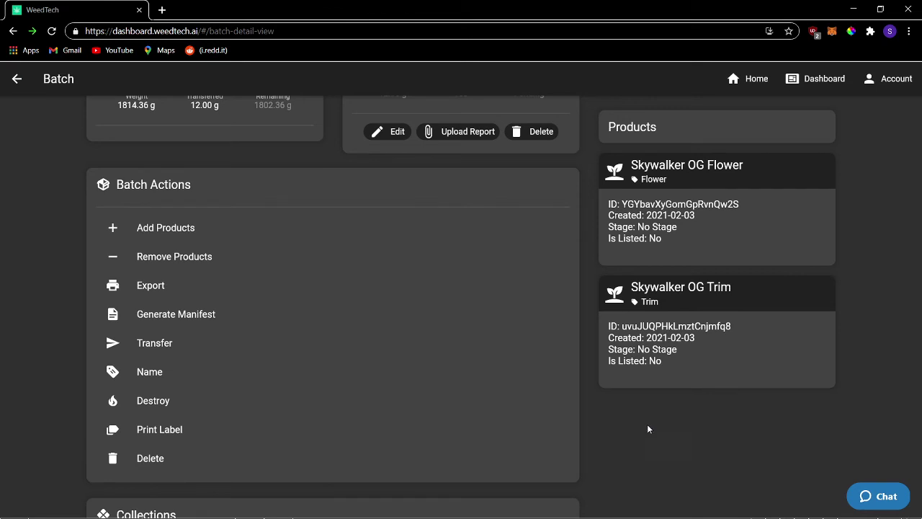
{"action": "left_click", "coordinate": [243, 323]}
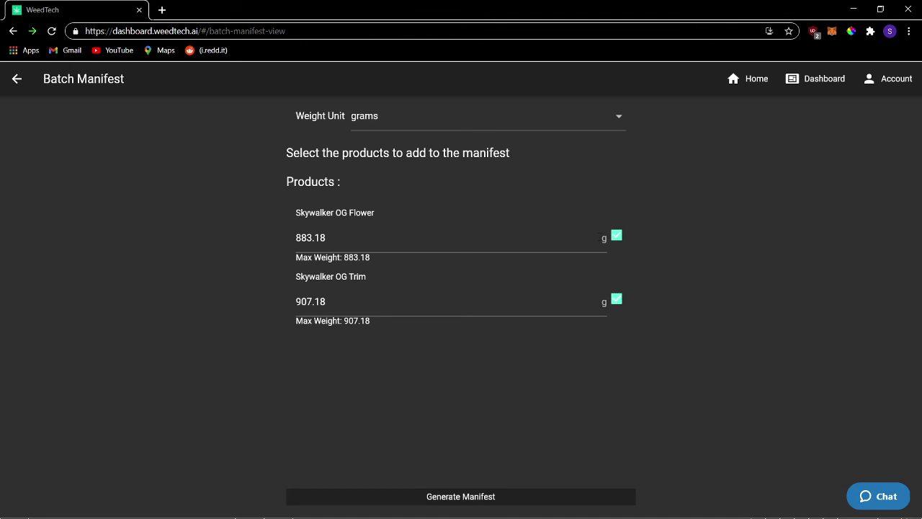
{"action": "left_click", "coordinate": [617, 237]}
{"action": "left_click", "coordinate": [616, 237]}
{"action": "left_click", "coordinate": [617, 302]}
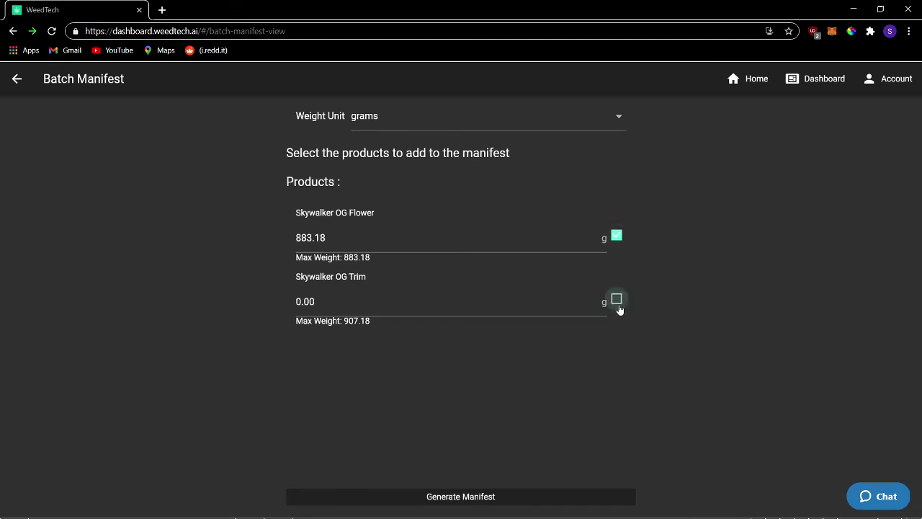
Set the Skywalker OG Flower weight to 400.00 g and generate the manifest
{"action": "left_click_drag", "start_coordinate": [327, 238], "coordinate": [276, 240]}
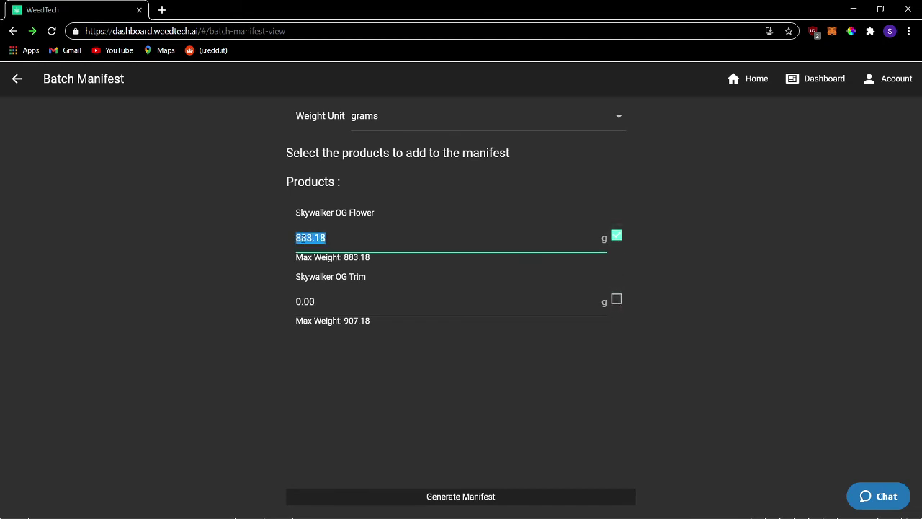
{"action": "type", "text": "400.00"}
{"action": "key", "text": "Home"}
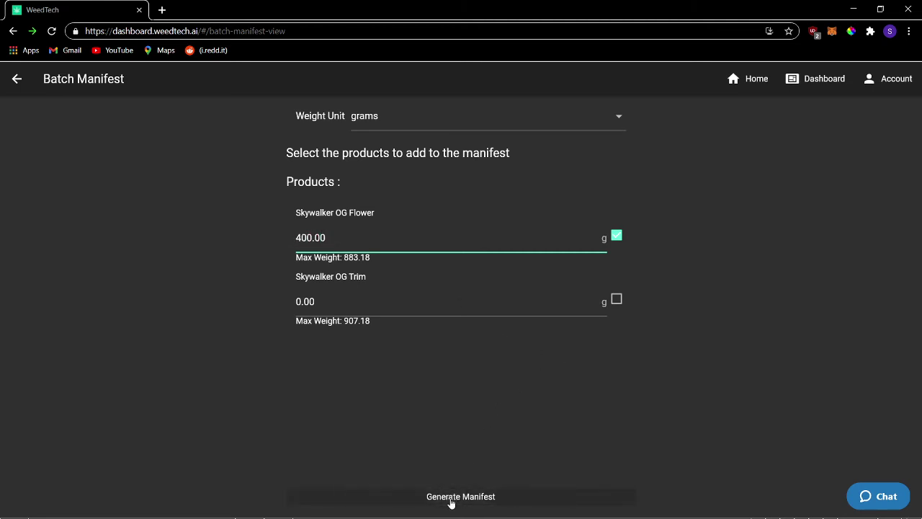
{"action": "left_click", "coordinate": [452, 497]}
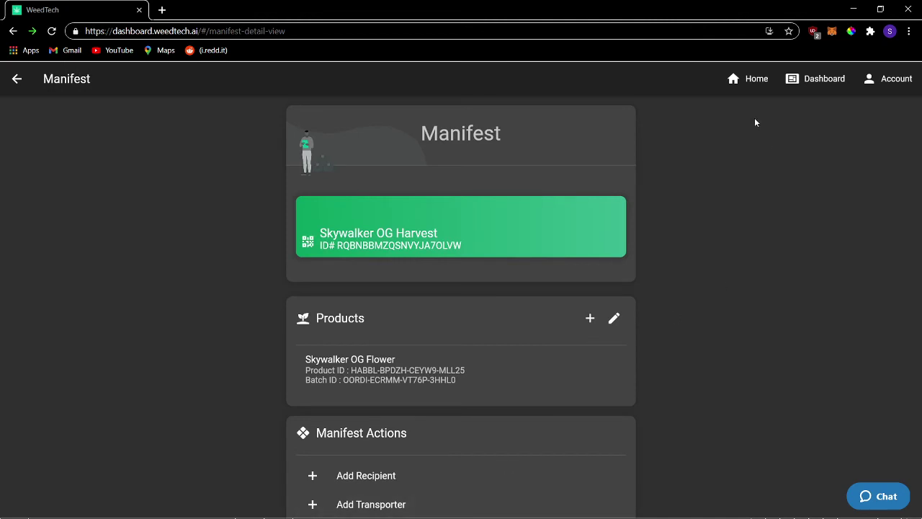
Review the Skywalker OG Harvest batch's weights, sample and products, and return to the batch list
{"action": "left_click", "coordinate": [751, 82]}
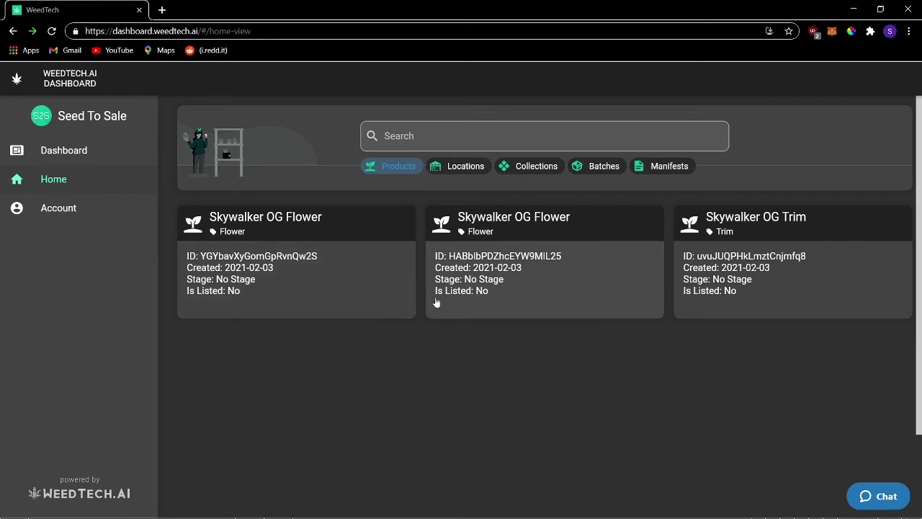
{"action": "left_click", "coordinate": [592, 168]}
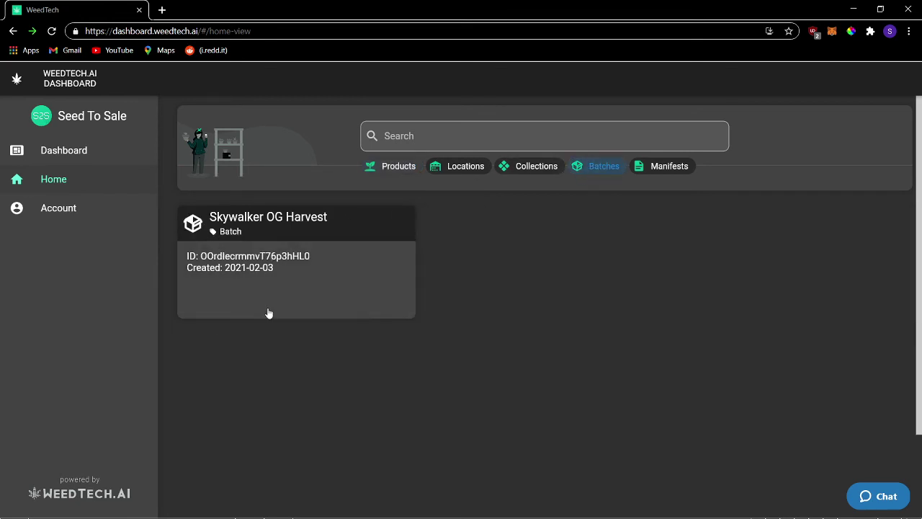
{"action": "left_click", "coordinate": [276, 284]}
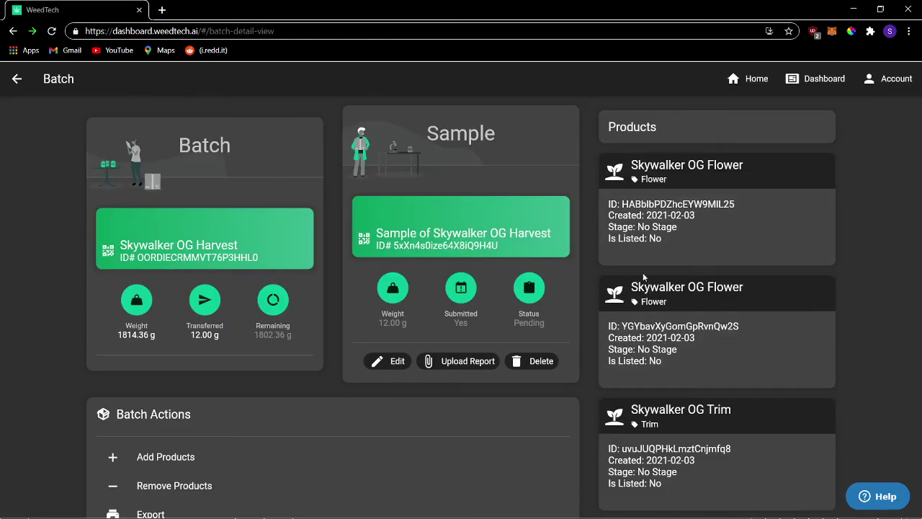
{"action": "left_click", "coordinate": [21, 80]}
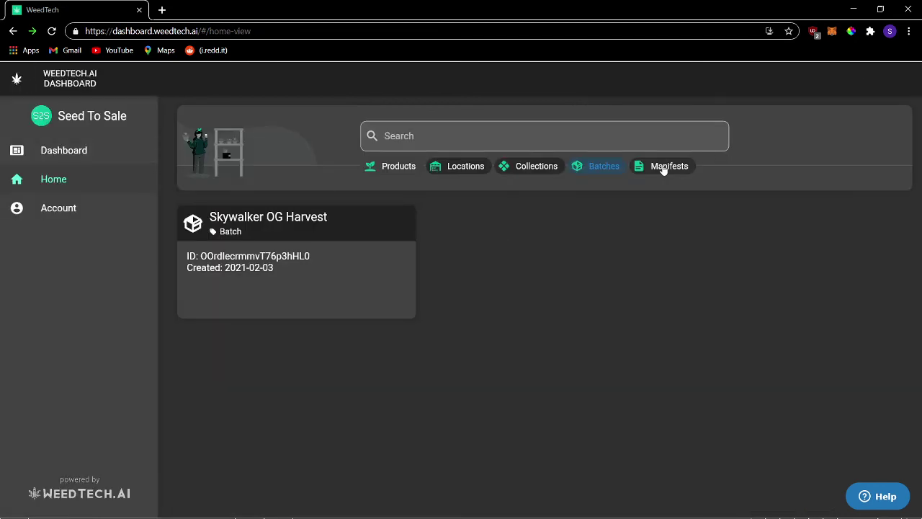
Print the newest Skywalker OG Harvest manifest, the one containing only Skywalker OG Flower, and open the resulting PDF
{"action": "left_click", "coordinate": [663, 168]}
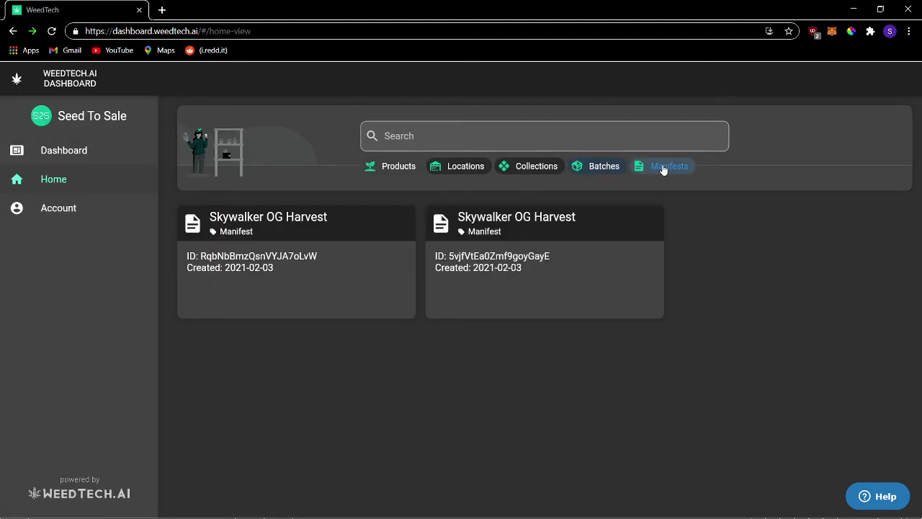
{"action": "left_click", "coordinate": [304, 292]}
{"action": "scroll", "coordinate": [522, 314], "scroll_direction": "down", "scroll_amount": 1}
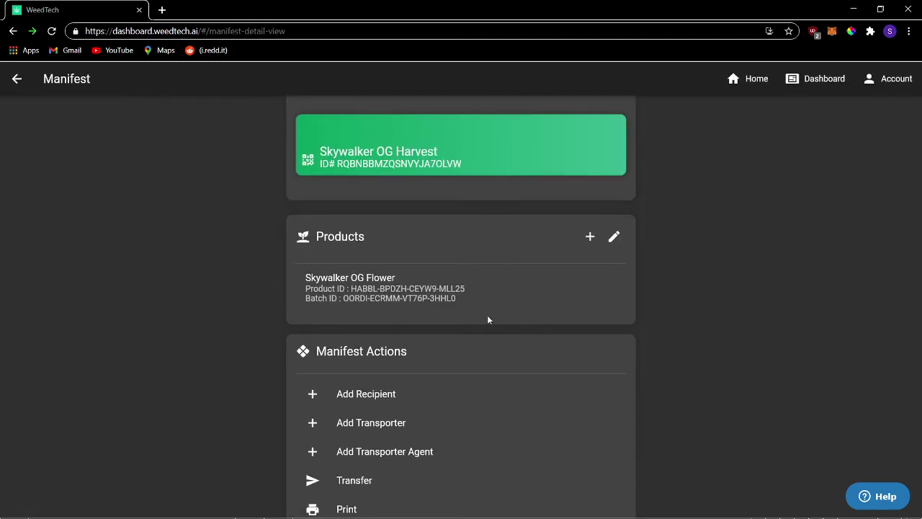
{"action": "scroll", "coordinate": [488, 317], "scroll_direction": "down", "scroll_amount": 1}
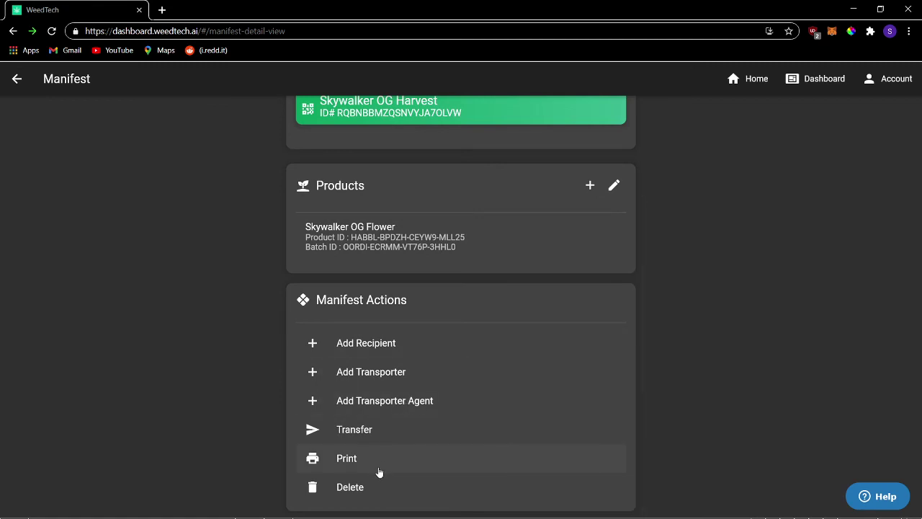
{"action": "left_click", "coordinate": [355, 466]}
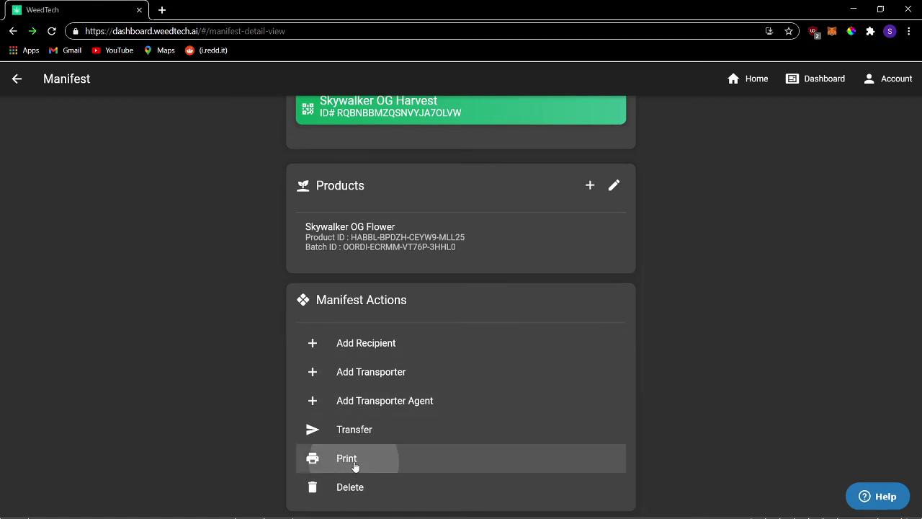
{"action": "left_click", "coordinate": [79, 508]}
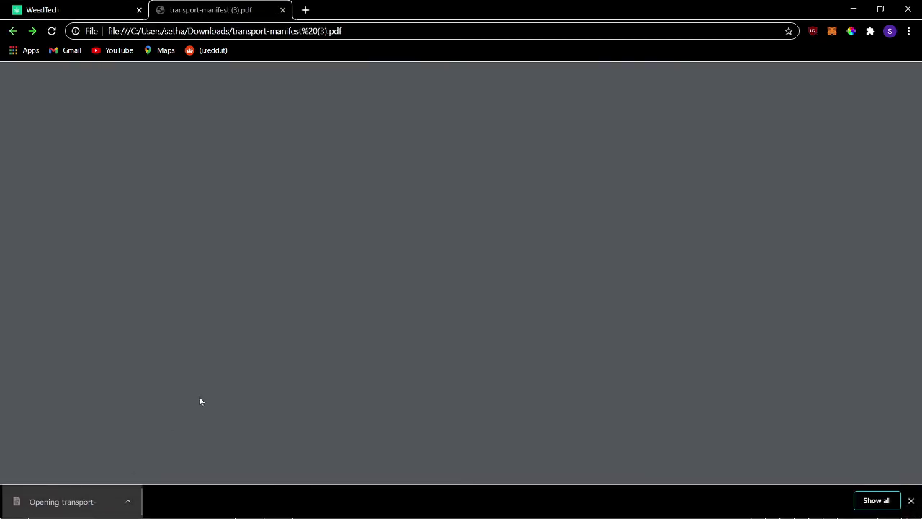
Examine the transport manifest PDF's origin, destination, transporter, product and receipt sections, close it, and return to the manifest list
{"action": "scroll", "coordinate": [574, 277], "scroll_direction": "down", "scroll_amount": 2}
{"action": "scroll", "coordinate": [574, 277], "scroll_direction": "down", "scroll_amount": 7}
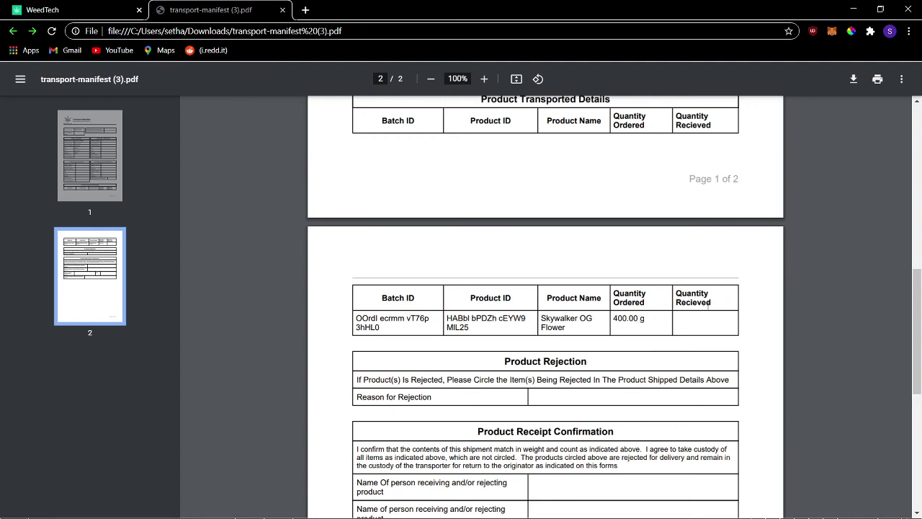
{"action": "scroll", "coordinate": [524, 317], "scroll_direction": "down", "scroll_amount": 2}
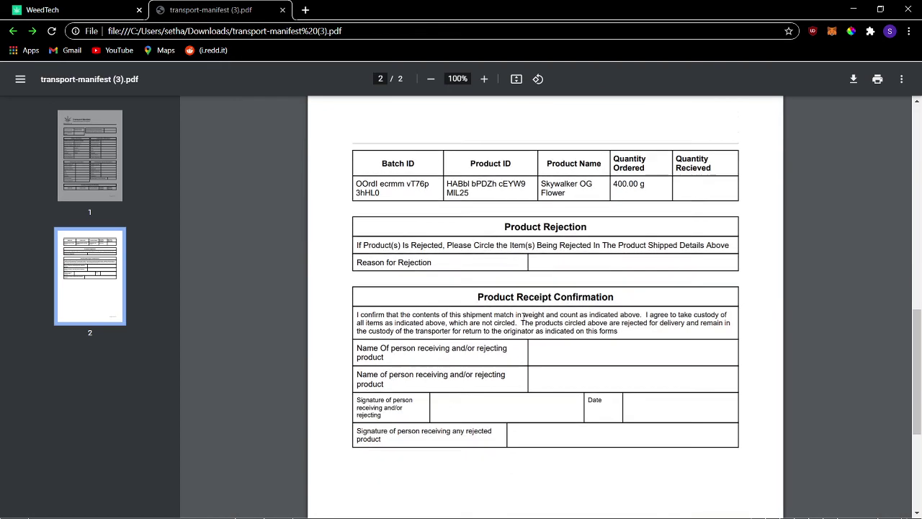
{"action": "scroll", "coordinate": [523, 315], "scroll_direction": "up", "scroll_amount": 5}
{"action": "scroll", "coordinate": [523, 316], "scroll_direction": "up", "scroll_amount": 3}
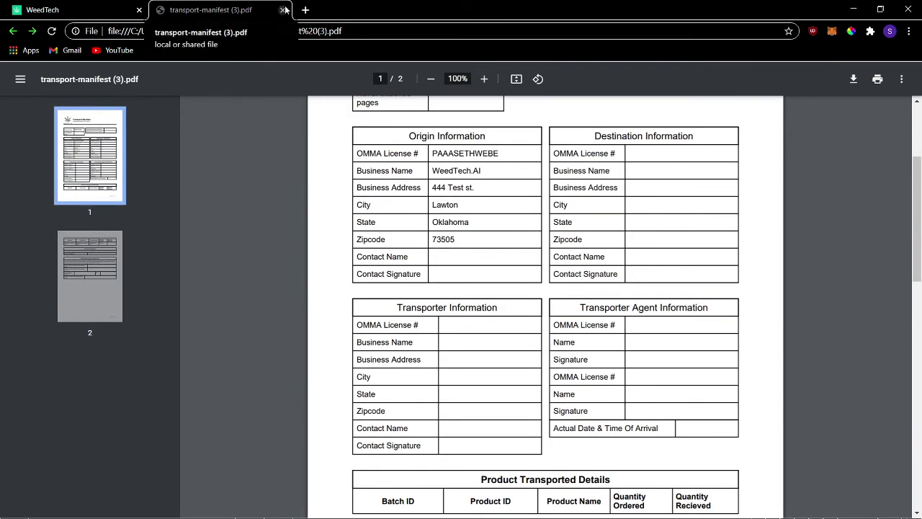
{"action": "scroll", "coordinate": [611, 244], "scroll_direction": "up", "scroll_amount": 3}
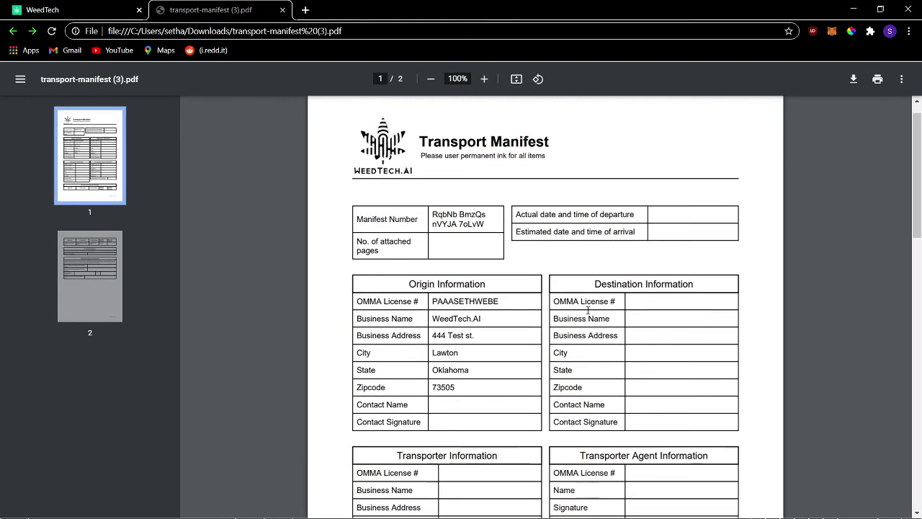
{"action": "scroll", "coordinate": [701, 385], "scroll_direction": "down", "scroll_amount": 2}
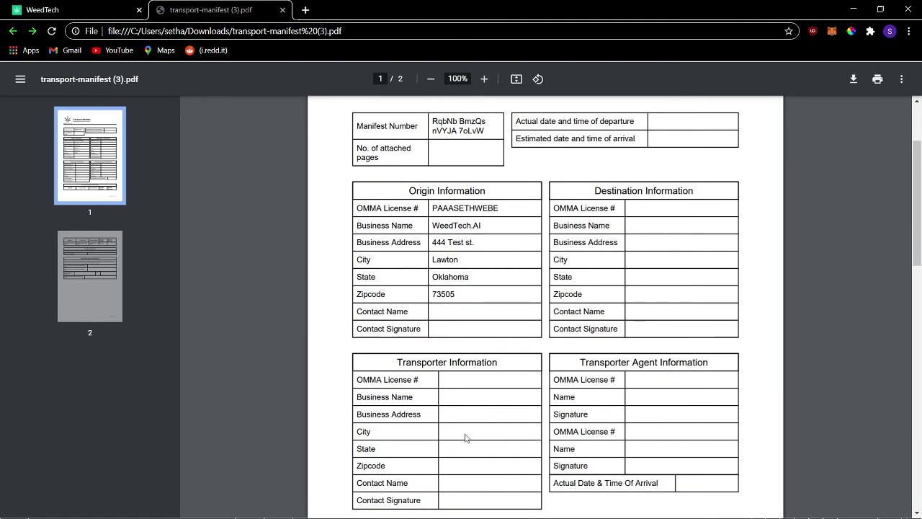
{"action": "scroll", "coordinate": [620, 420], "scroll_direction": "down", "scroll_amount": 2}
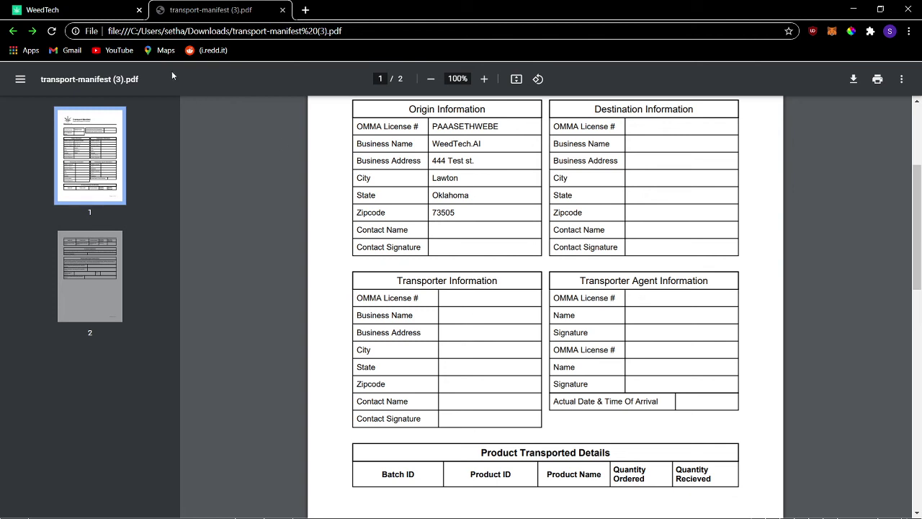
{"action": "left_click", "coordinate": [282, 10]}
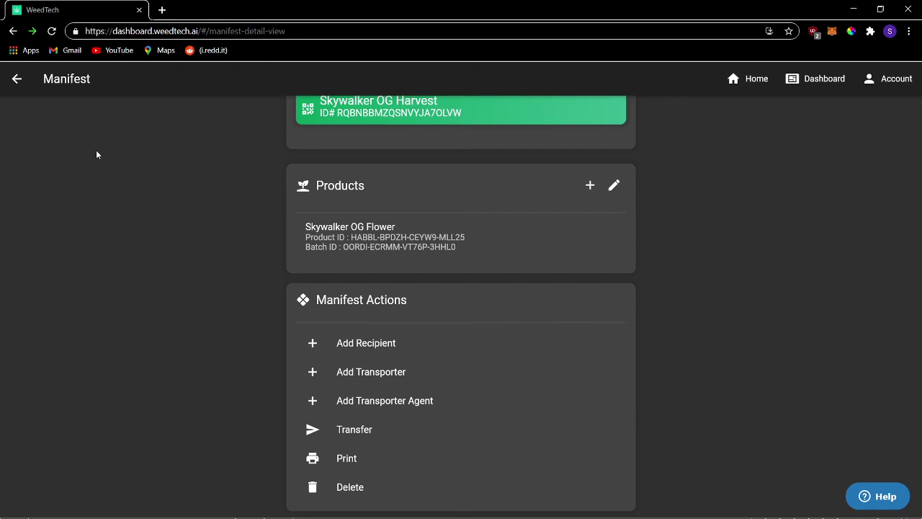
{"action": "left_click", "coordinate": [16, 79]}
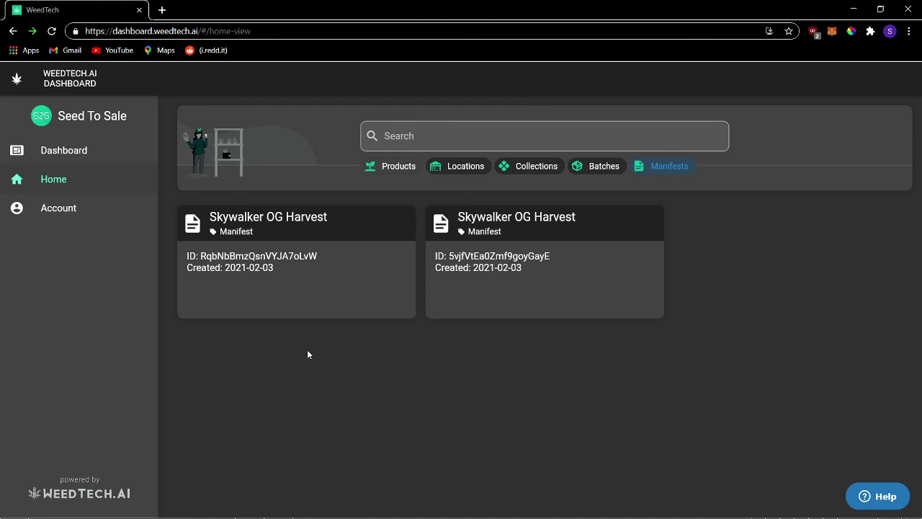
Look through the account details and tools, and open the Feedback form for submitting questions
{"action": "left_click", "coordinate": [72, 214]}
{"action": "scroll", "coordinate": [432, 293], "scroll_direction": "down", "scroll_amount": 3}
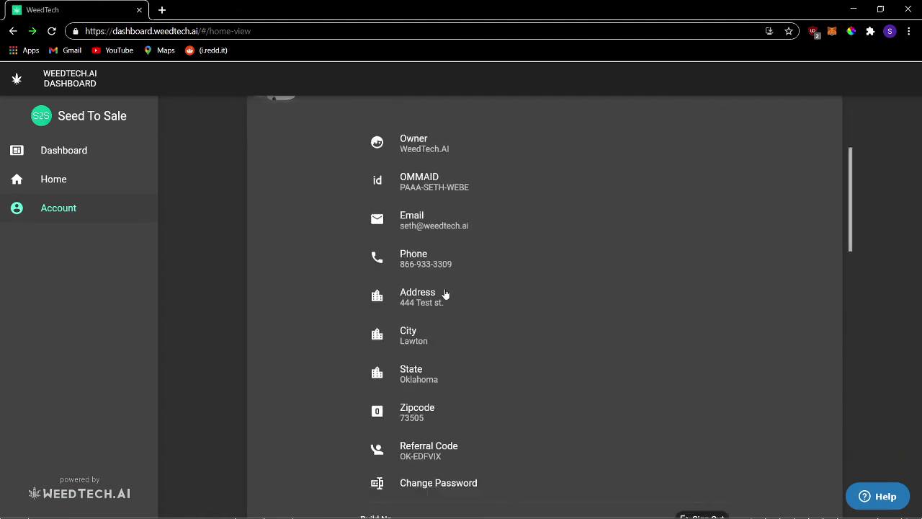
{"action": "scroll", "coordinate": [445, 294], "scroll_direction": "down", "scroll_amount": 5}
{"action": "scroll", "coordinate": [504, 352], "scroll_direction": "down", "scroll_amount": 1}
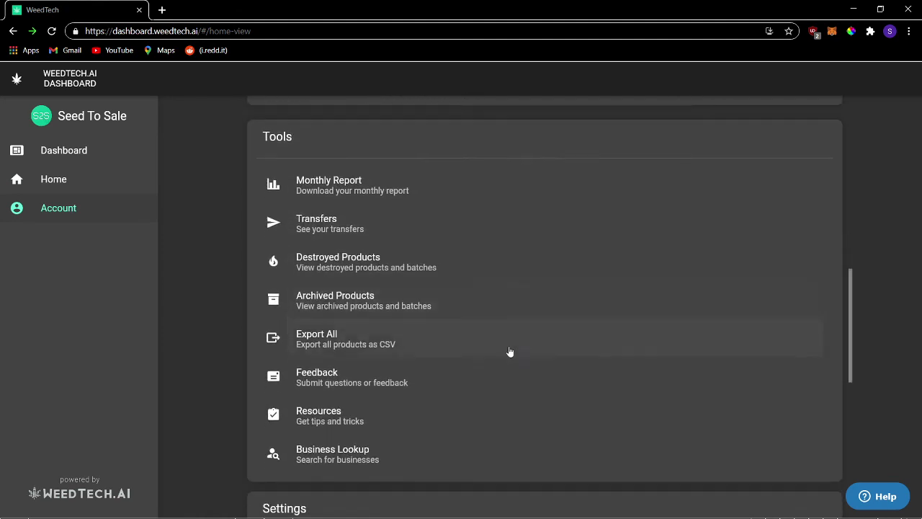
{"action": "left_click", "coordinate": [382, 367]}
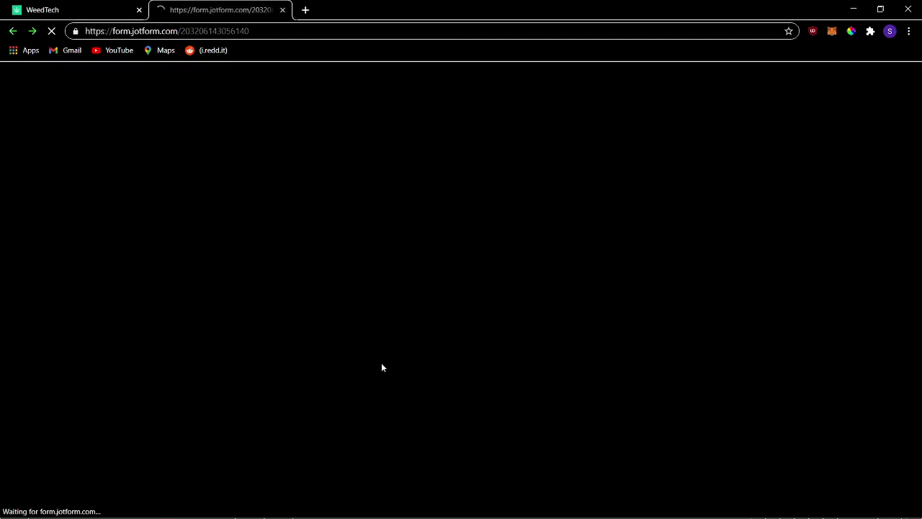
Review the bug report form's fields, and switch back to the WeedTech dashboard, leaving the form open
{"action": "scroll", "coordinate": [243, 230], "scroll_direction": "down", "scroll_amount": 1}
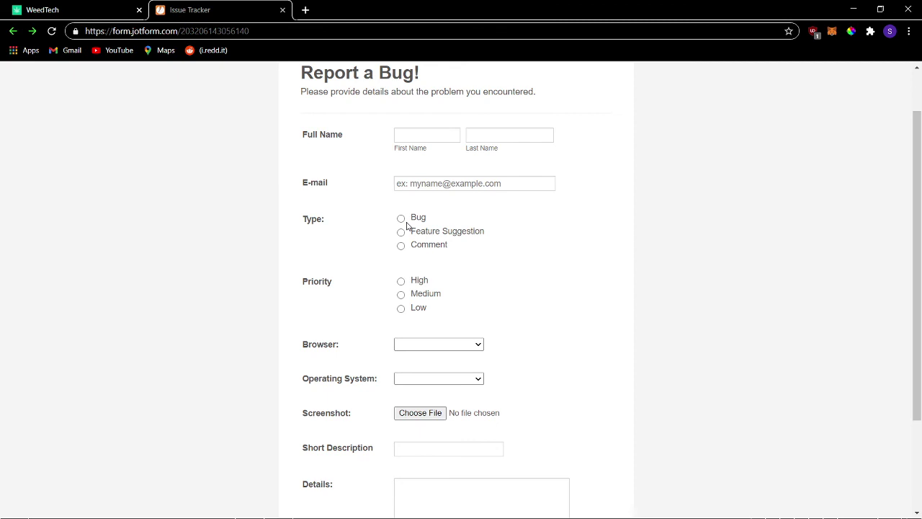
{"action": "scroll", "coordinate": [407, 225], "scroll_direction": "down", "scroll_amount": 1}
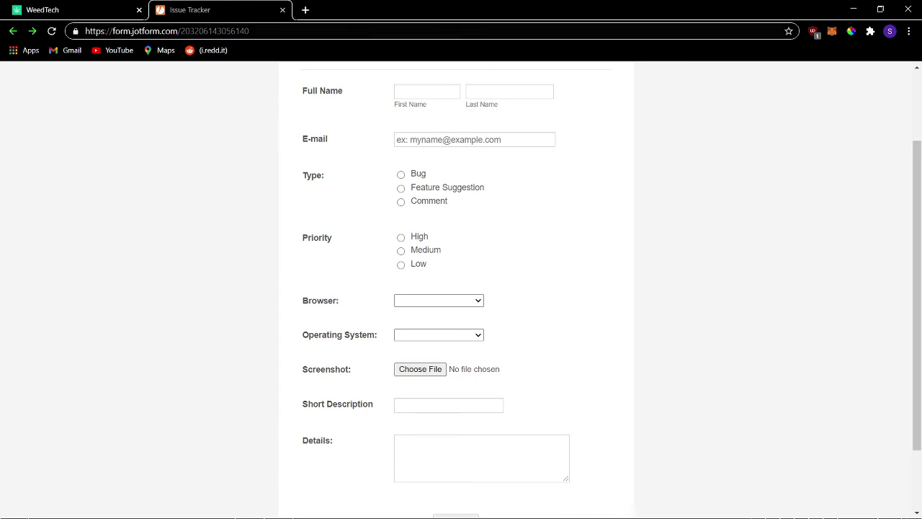
{"action": "left_click", "coordinate": [98, 20]}
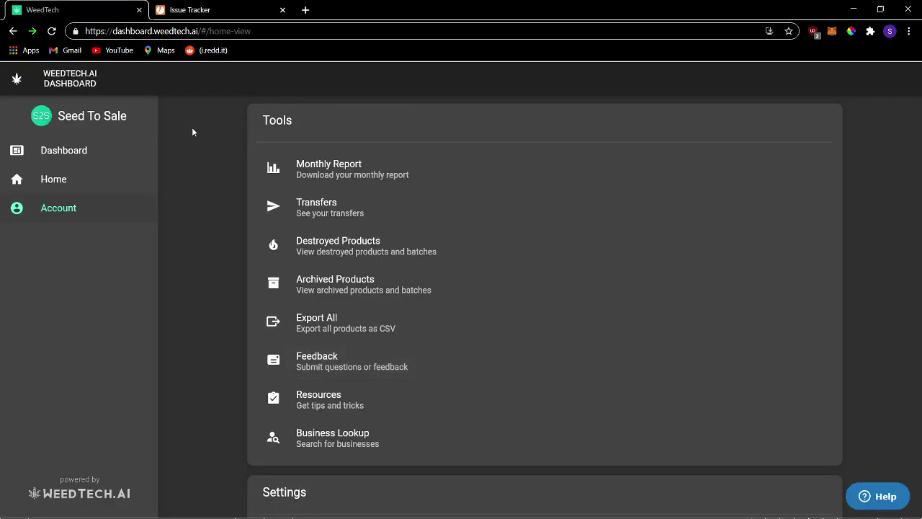